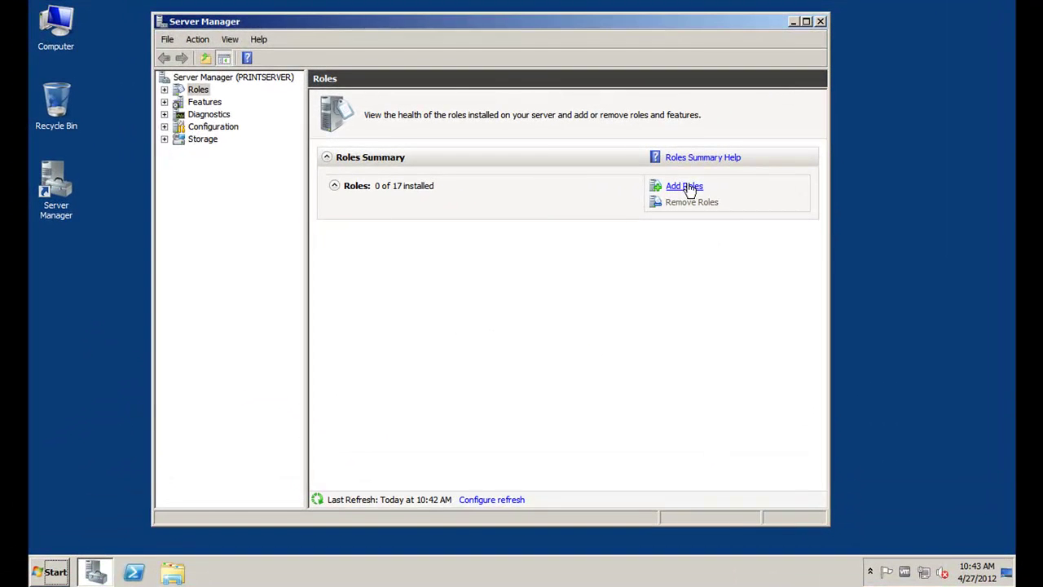
- Add the Print and Document Services role, keep Print Server selected, and install it
{"action": "left_click", "coordinate": [710, 245]}
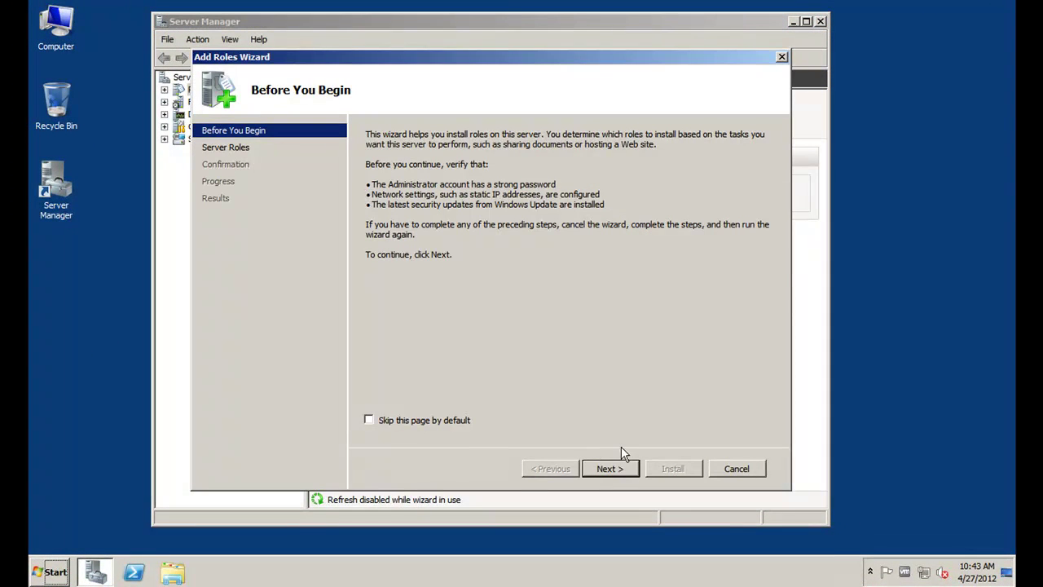
{"action": "left_click", "coordinate": [609, 468]}
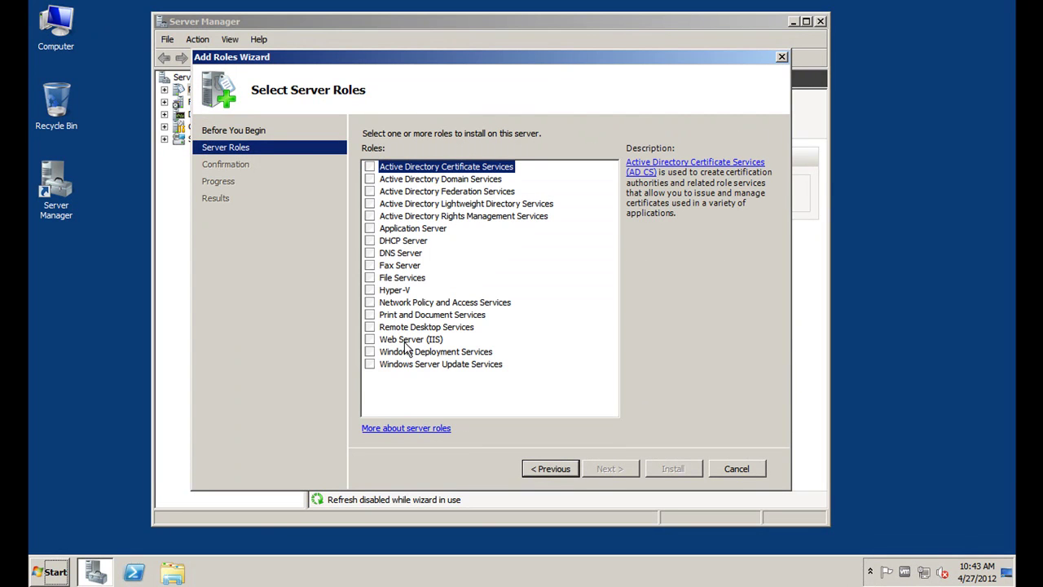
{"action": "left_click", "coordinate": [370, 315]}
{"action": "left_click", "coordinate": [611, 470]}
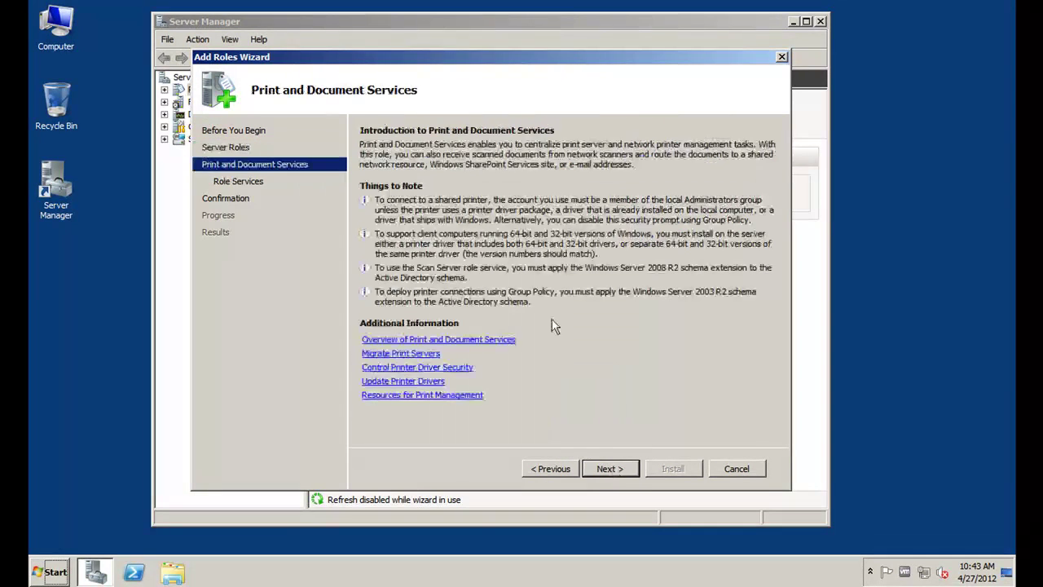
{"action": "left_click", "coordinate": [604, 470]}
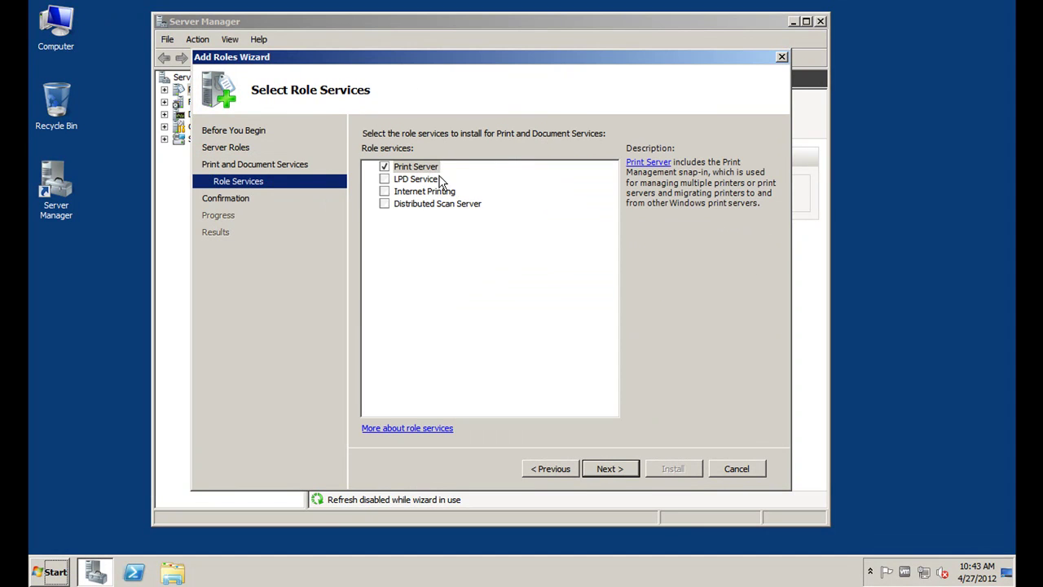
{"action": "left_click", "coordinate": [624, 479]}
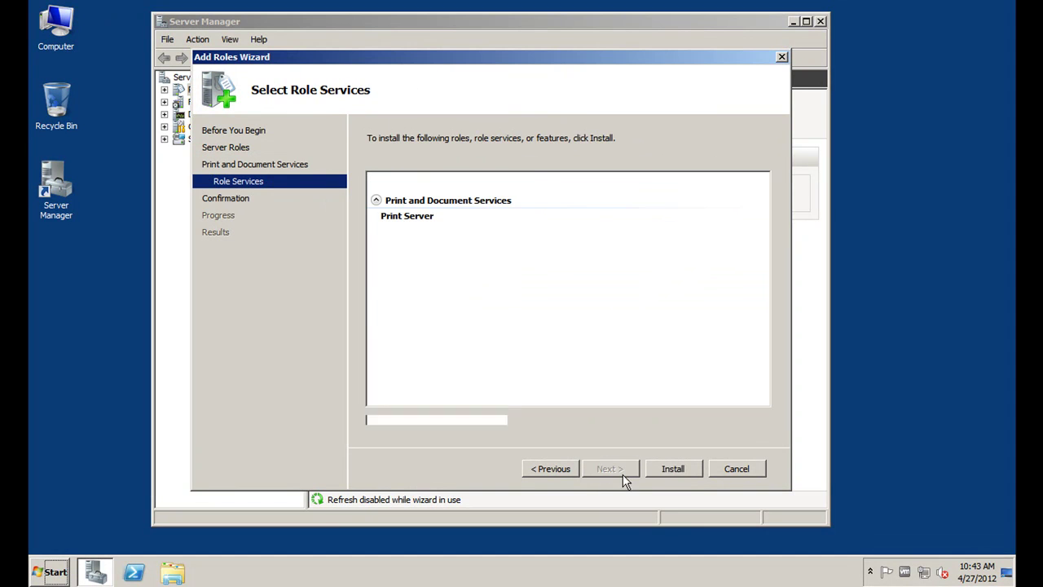
{"action": "left_click", "coordinate": [677, 475]}
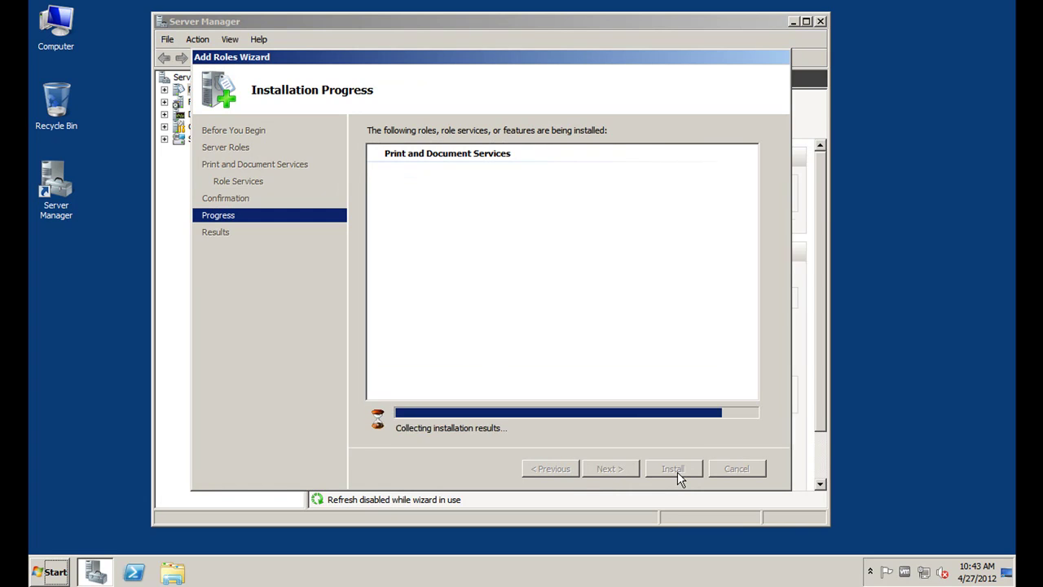
{"action": "left_click", "coordinate": [673, 469]}
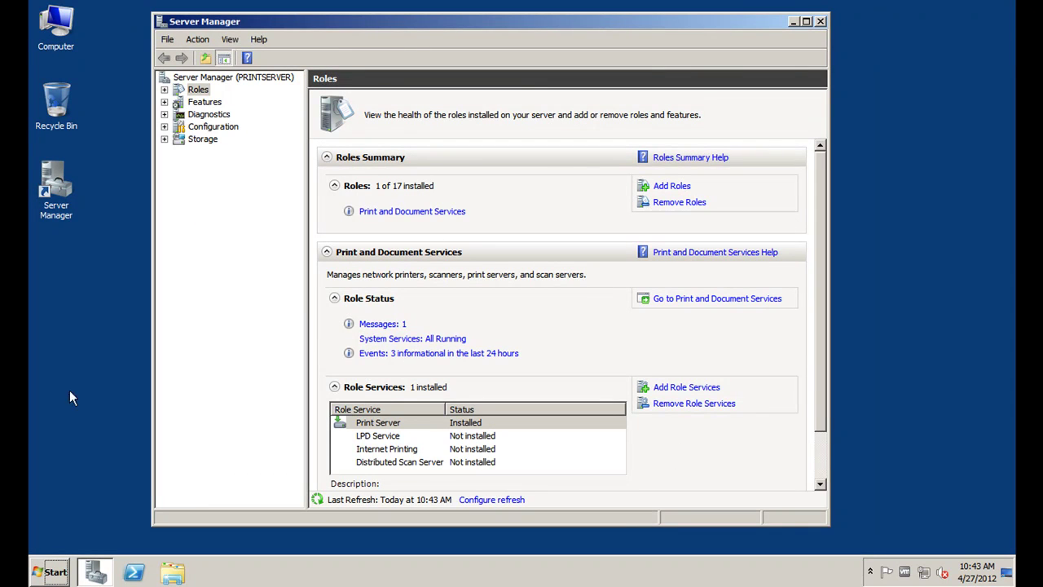
- Launch Print Management from Administrative Tools in the Start menu
{"action": "left_click", "coordinate": [61, 571]}
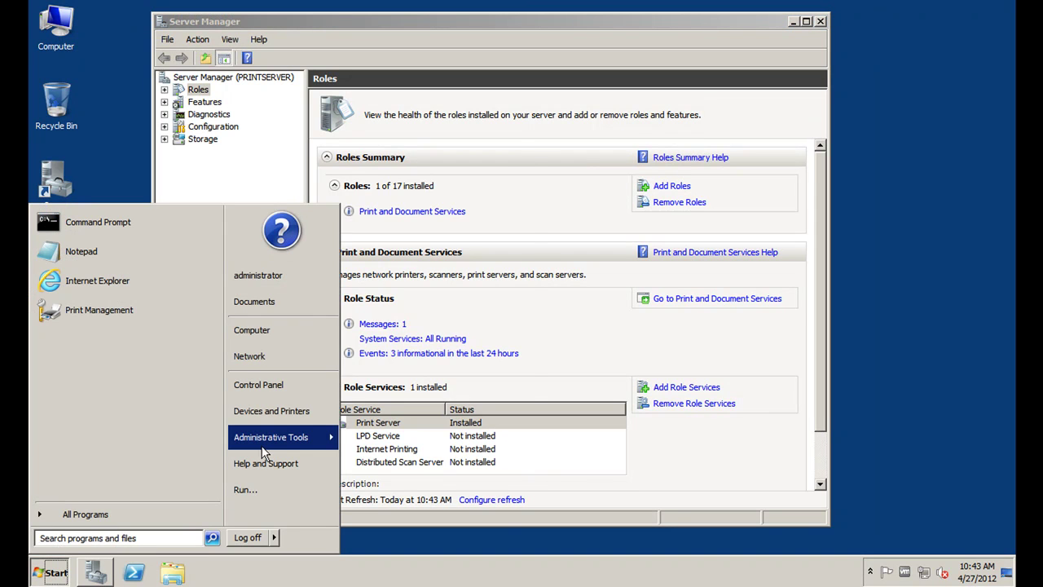
{"action": "mouse_move", "coordinate": [320, 440]}
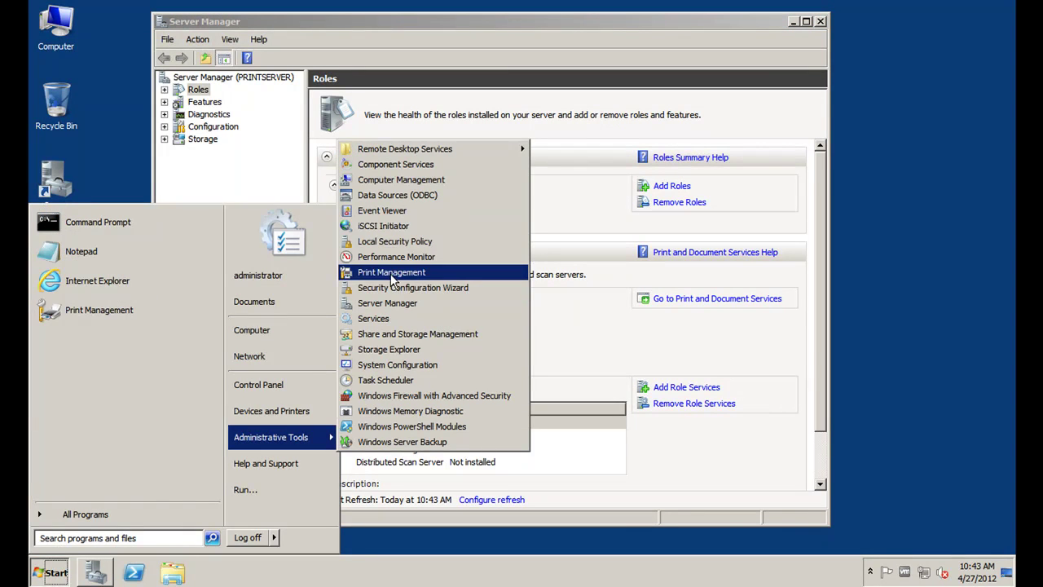
{"action": "left_click", "coordinate": [396, 273]}
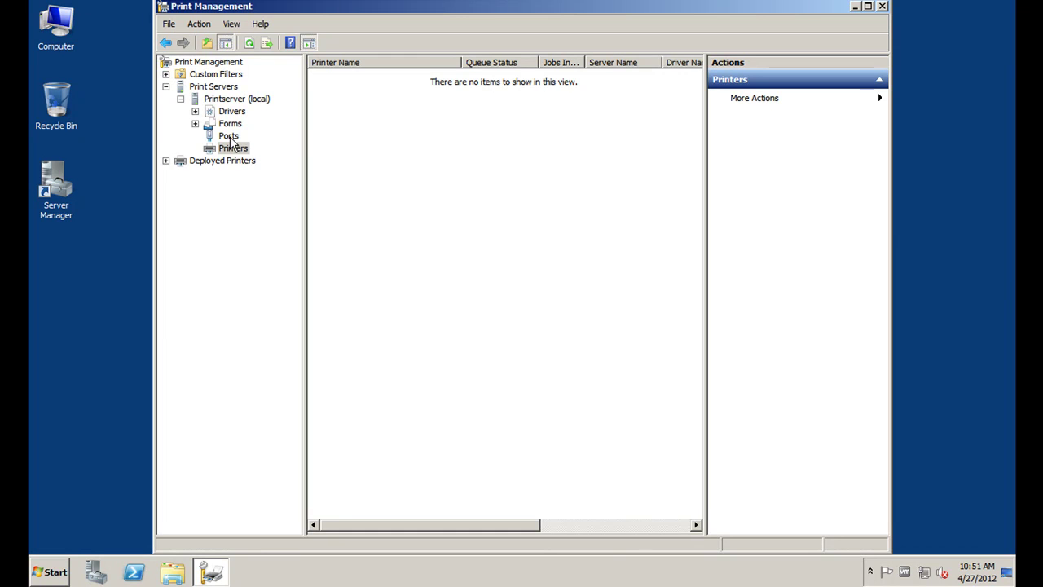
- Create a new Standard TCP/IP printer port for address 10.21.5.11
{"action": "left_click", "coordinate": [229, 137]}
{"action": "right_click", "coordinate": [230, 137]}
{"action": "left_click", "coordinate": [245, 145]}
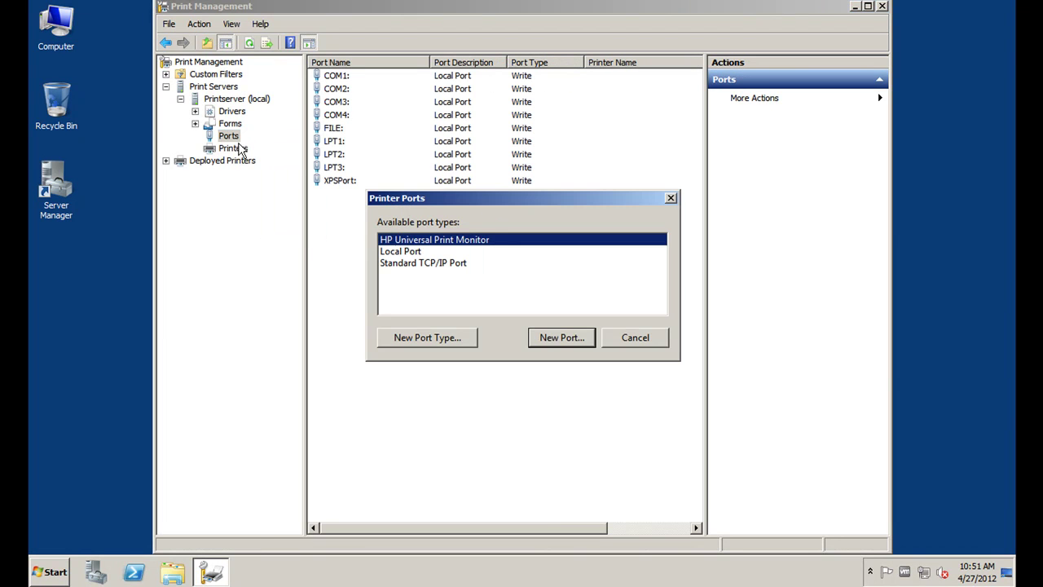
{"action": "left_click", "coordinate": [441, 262]}
{"action": "left_click", "coordinate": [537, 334]}
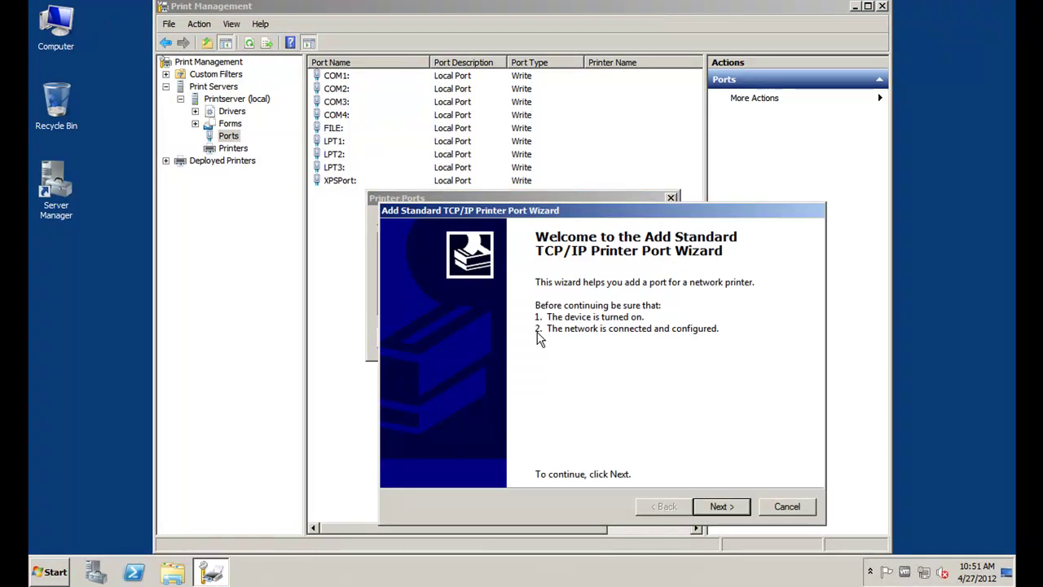
{"action": "key", "text": "Return"}
{"action": "type", "text": "1"}
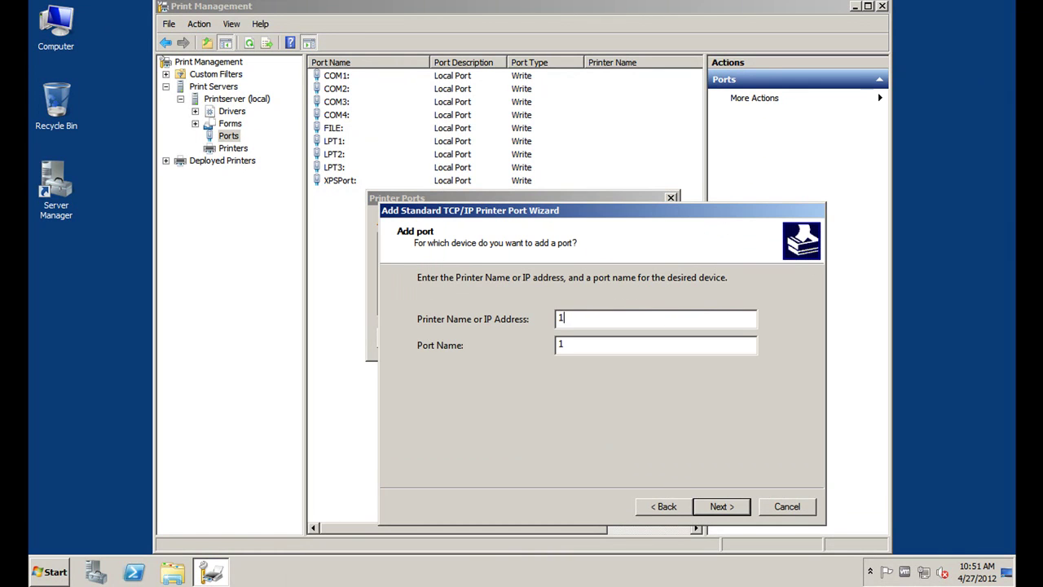
{"action": "type", "text": "0.21.5.11"}
{"action": "key", "text": "Return"}
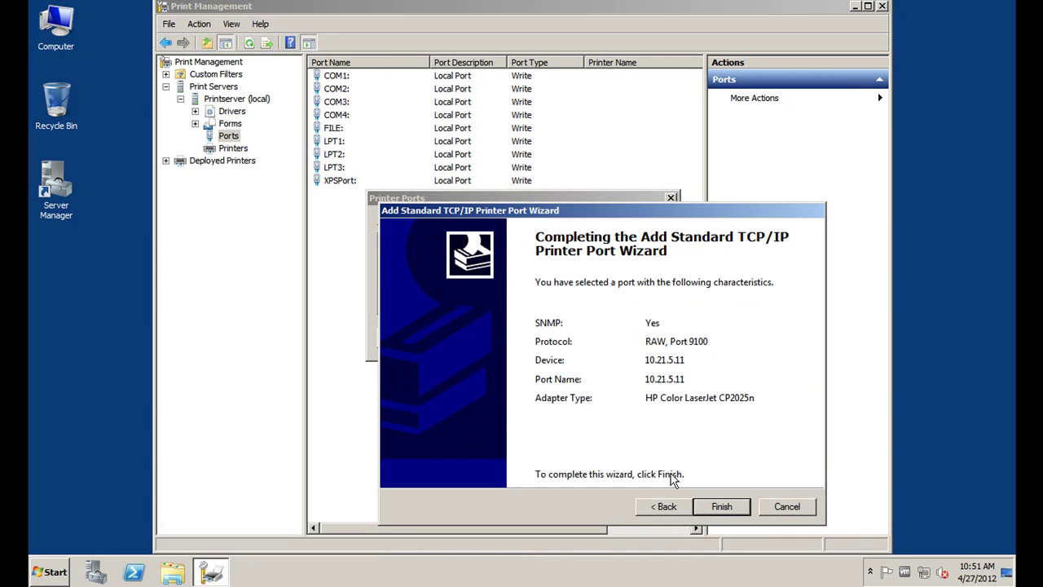
{"action": "left_click", "coordinate": [724, 504]}
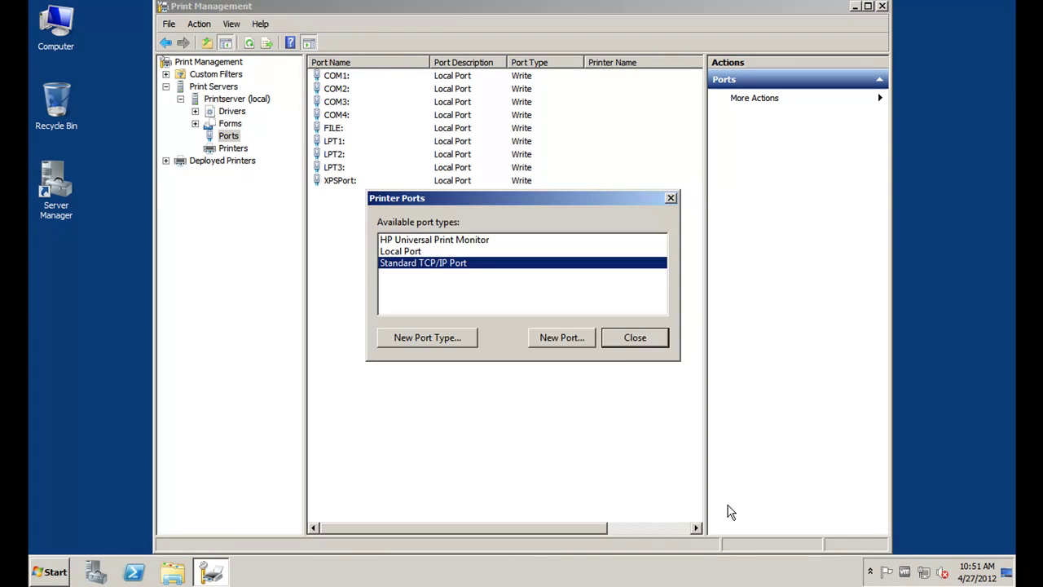
{"action": "left_click", "coordinate": [622, 343]}
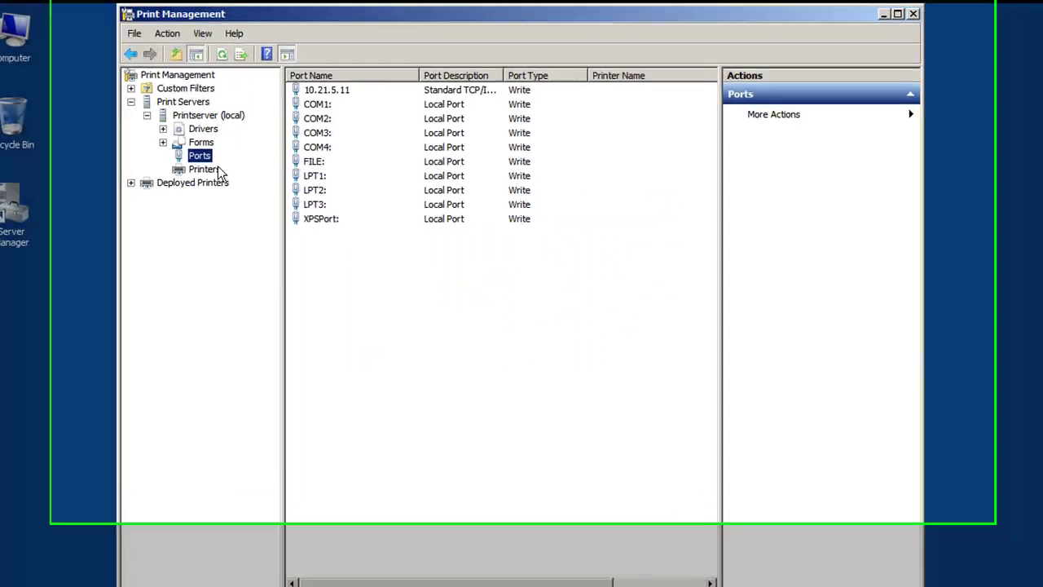
- Add a shared printer on existing port 10.21.5.11 using the HP Universal Printing PCL 5 driver
{"action": "right_click", "coordinate": [241, 149]}
{"action": "left_click", "coordinate": [193, 207]}
{"action": "left_click", "coordinate": [391, 233]}
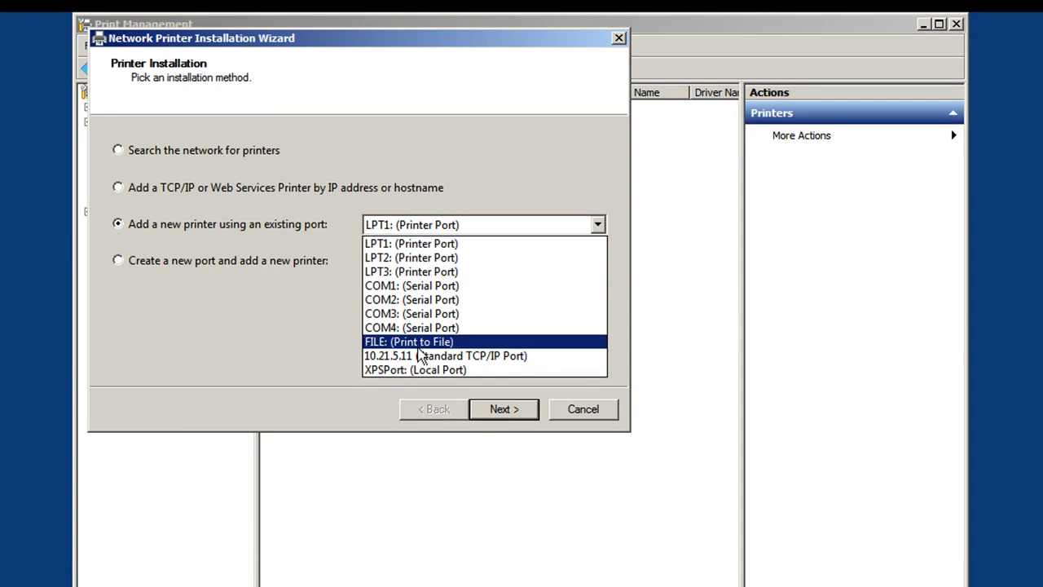
{"action": "left_click", "coordinate": [423, 356]}
{"action": "left_click", "coordinate": [498, 411]}
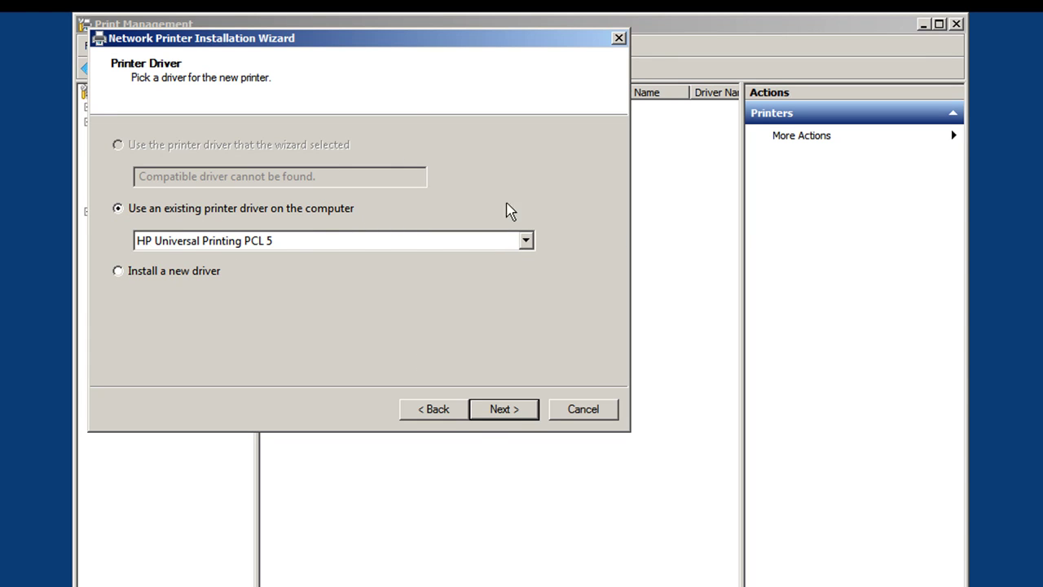
{"action": "left_click", "coordinate": [506, 416]}
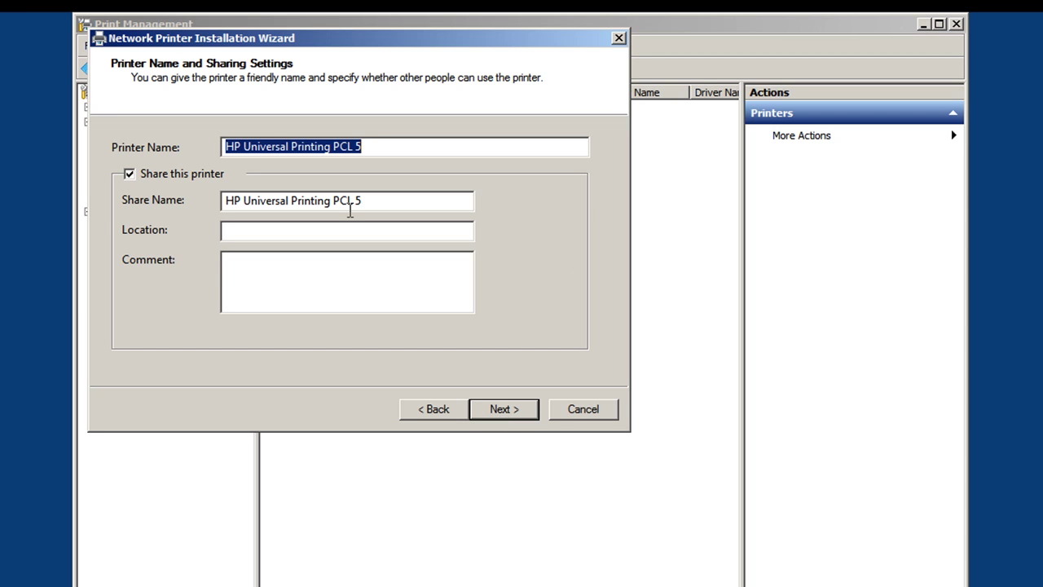
{"action": "left_click", "coordinate": [494, 408]}
{"action": "left_click", "coordinate": [494, 408]}
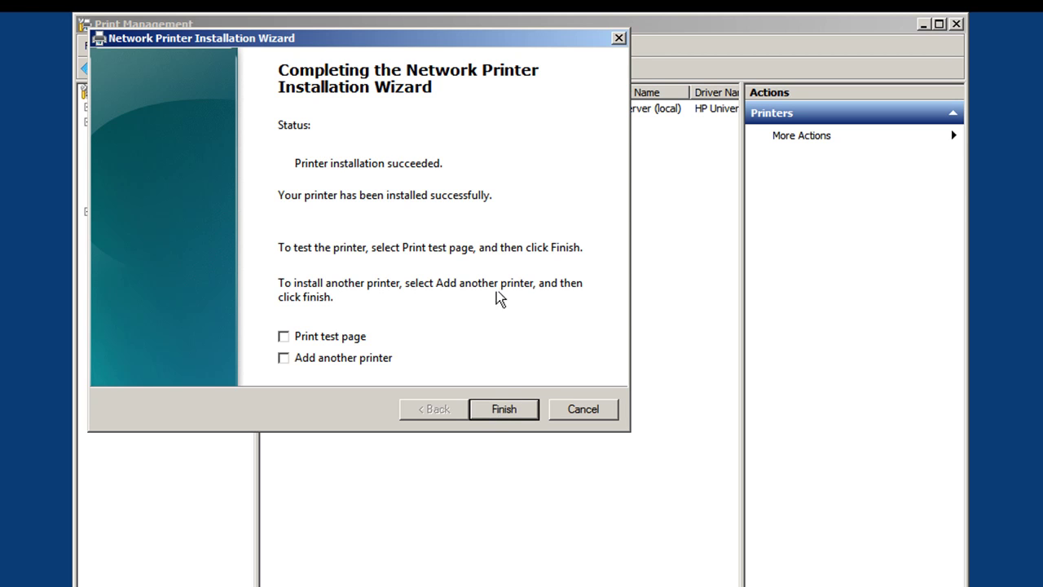
{"action": "left_click", "coordinate": [482, 414]}
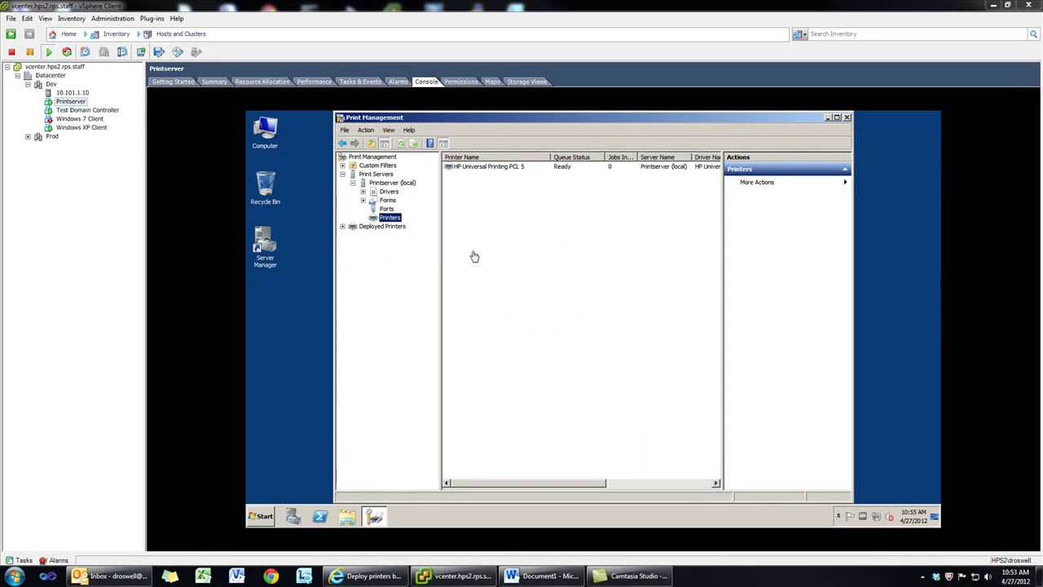
- On the domain controller, check a user's Member Of groups, then close Active Directory Users and Computers
{"action": "left_click", "coordinate": [111, 114]}
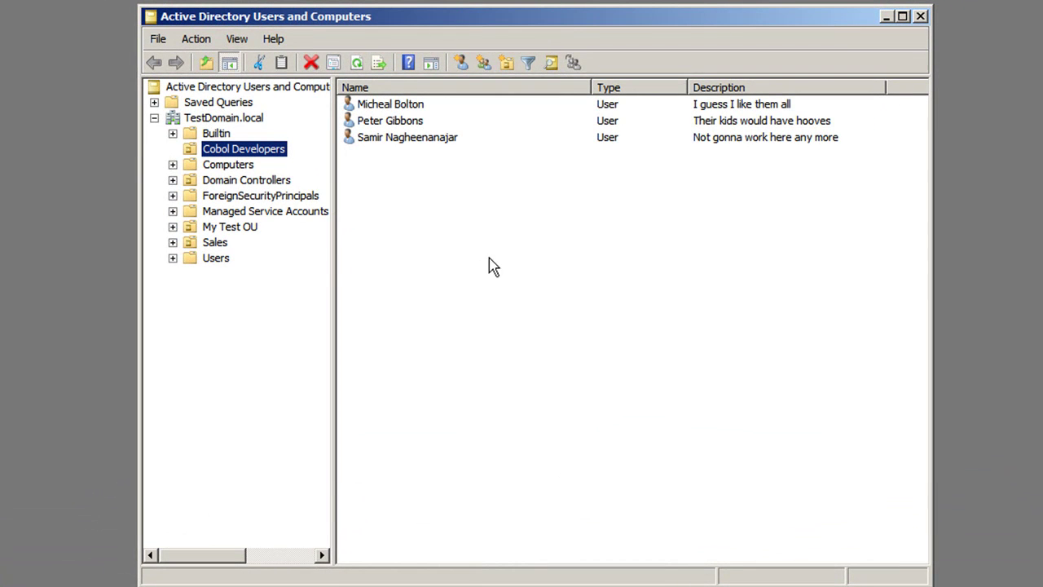
{"action": "double_click", "coordinate": [408, 122]}
{"action": "left_click", "coordinate": [689, 112]}
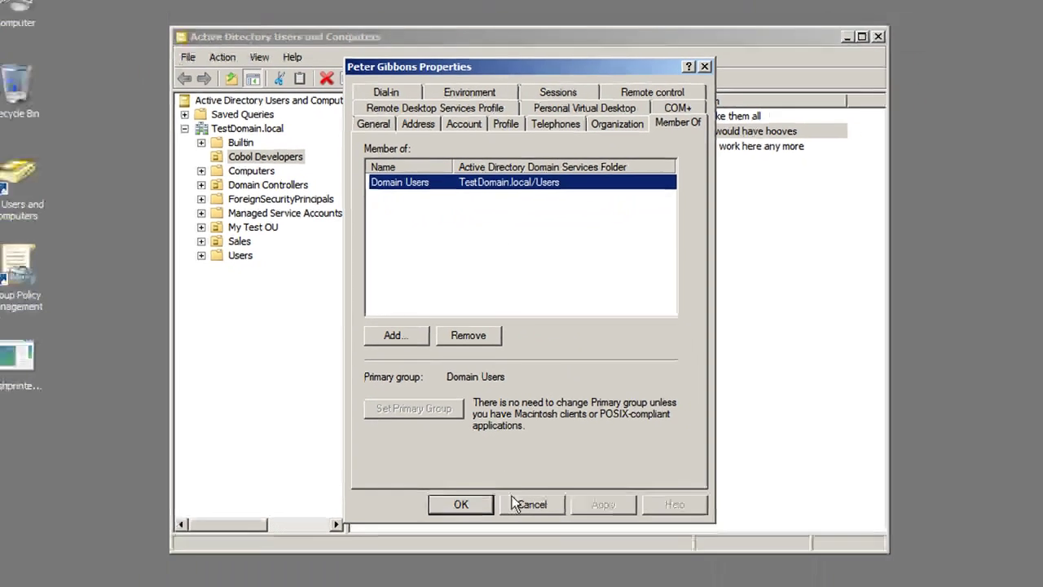
{"action": "left_click", "coordinate": [537, 532]}
{"action": "left_click", "coordinate": [524, 356]}
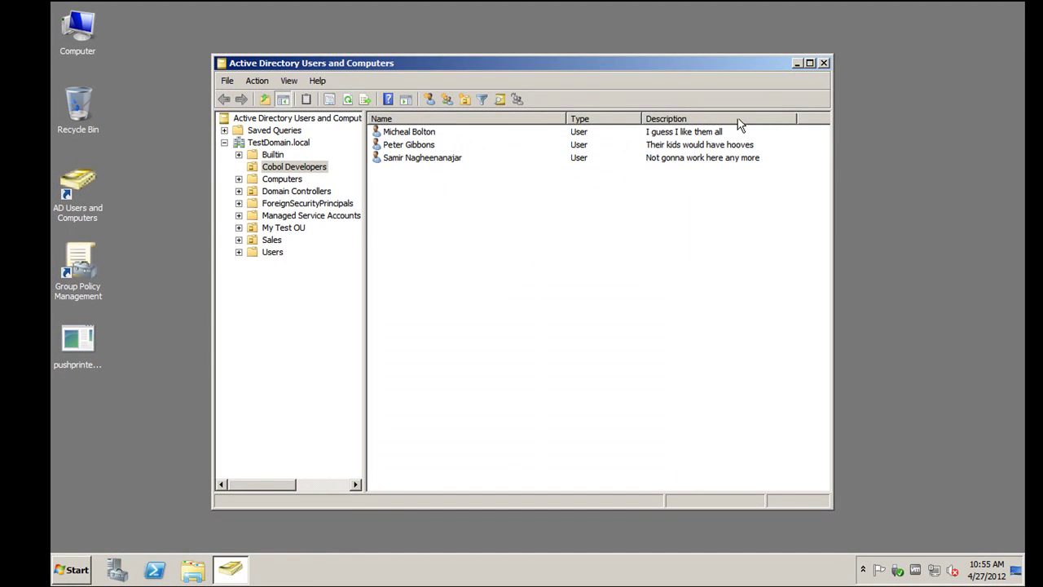
{"action": "left_click", "coordinate": [824, 63]}
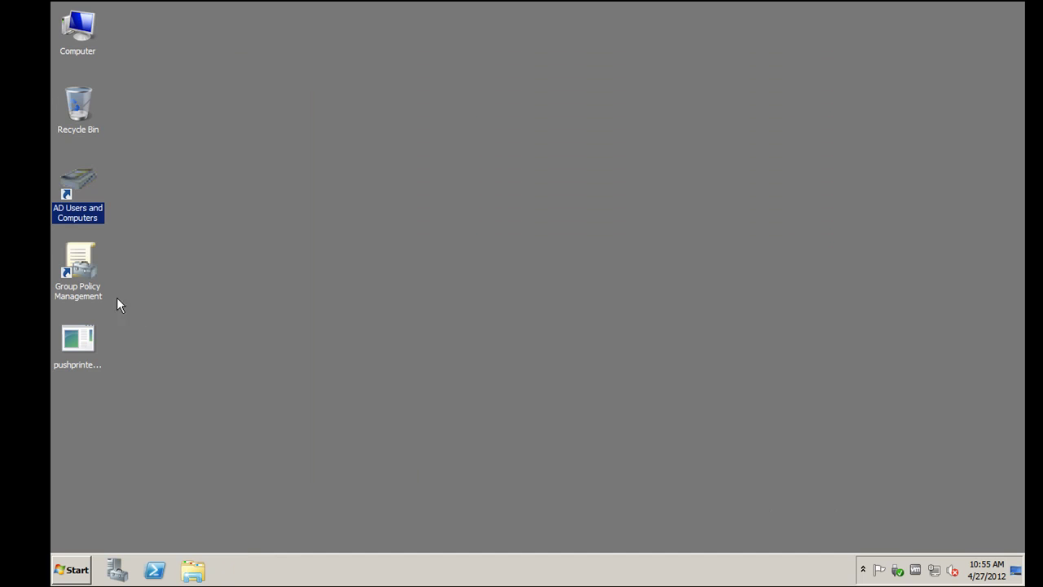
- Create a GPO named Deploy Printers linked to the Cobol Developers OU
{"action": "double_click", "coordinate": [94, 283]}
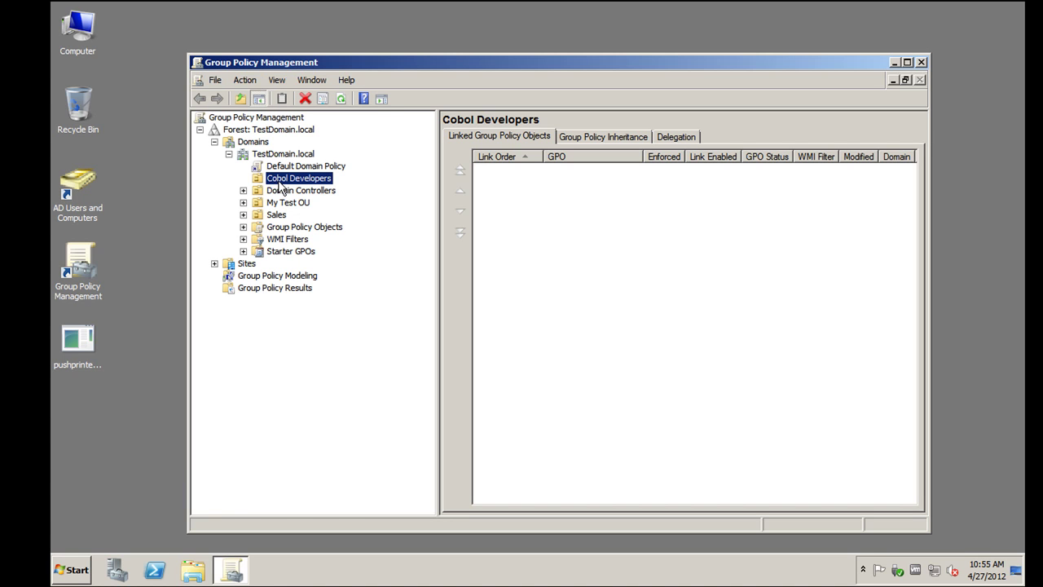
{"action": "right_click", "coordinate": [280, 186]}
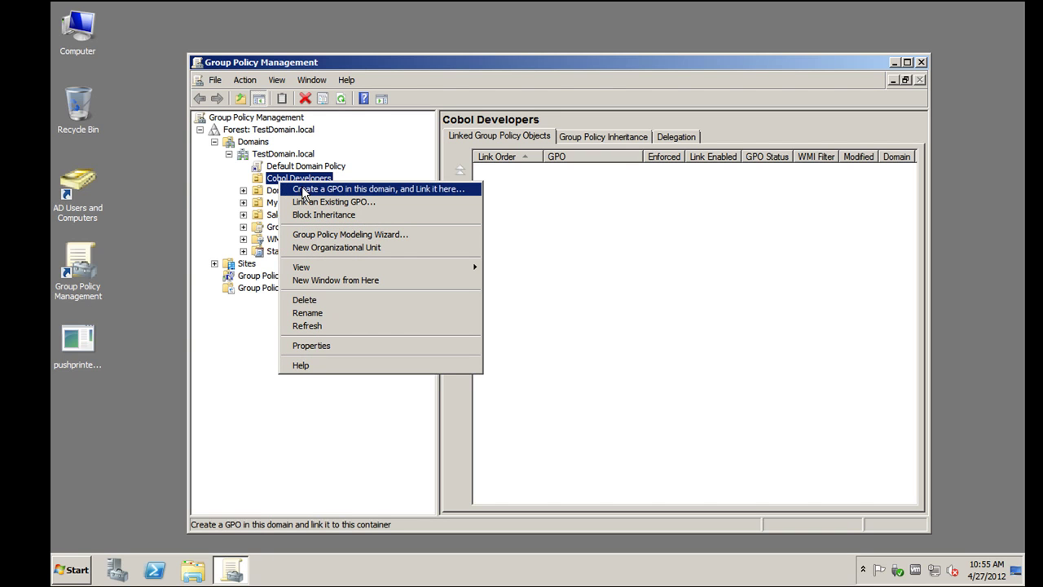
{"action": "left_click", "coordinate": [303, 190]}
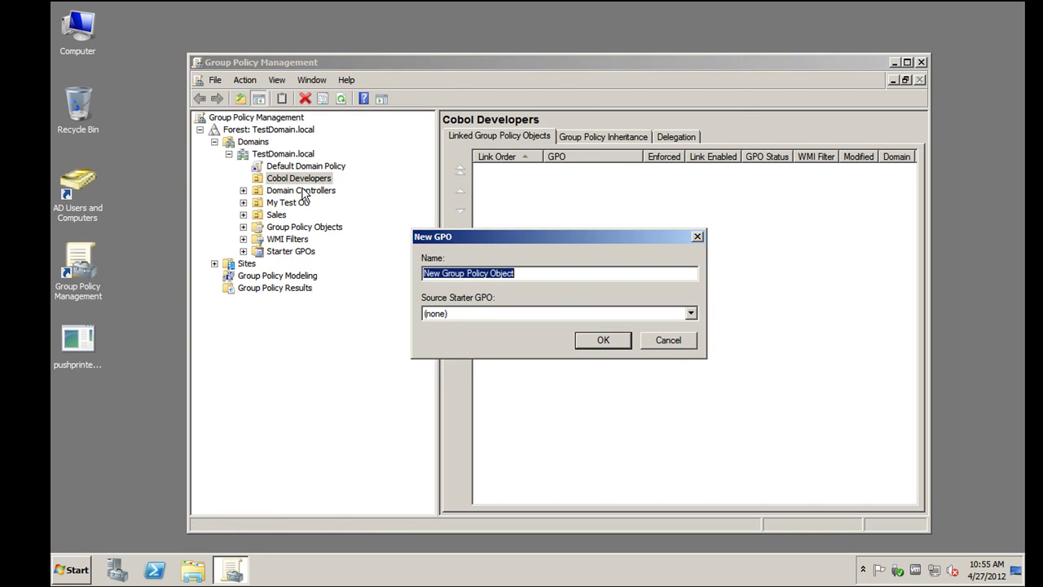
{"action": "type", "text": "Deploy Printers"}
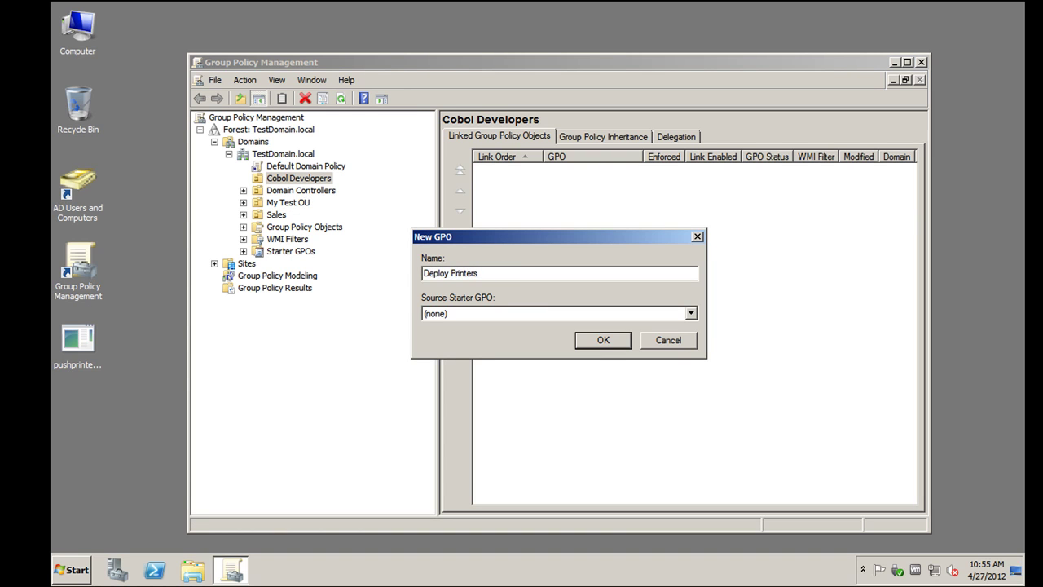
{"action": "key", "text": "Return"}
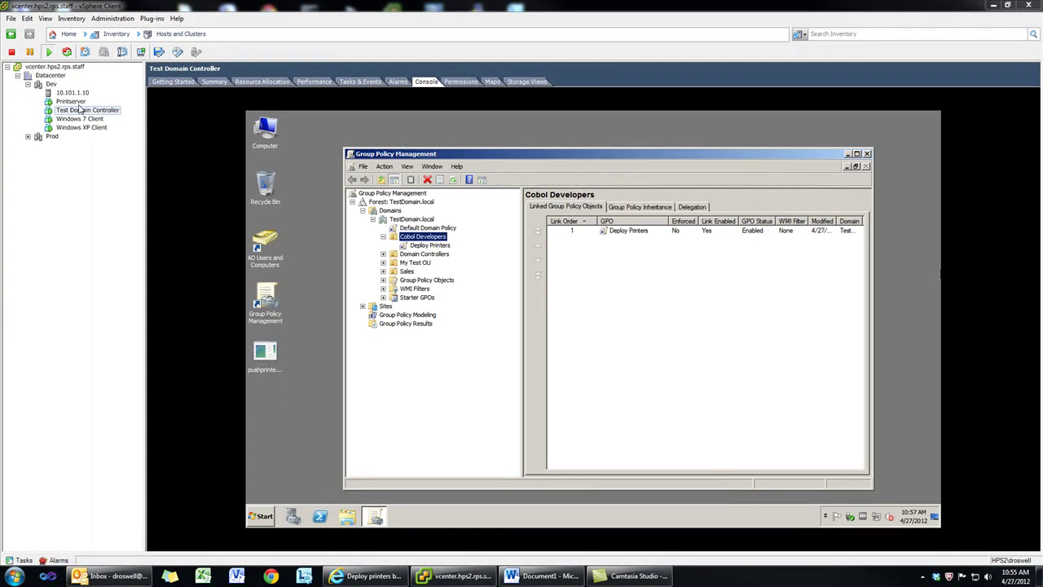
- Deploy HP Universal Printing PCL 5 per user through the Deploy Printers GPO
{"action": "left_click", "coordinate": [73, 102]}
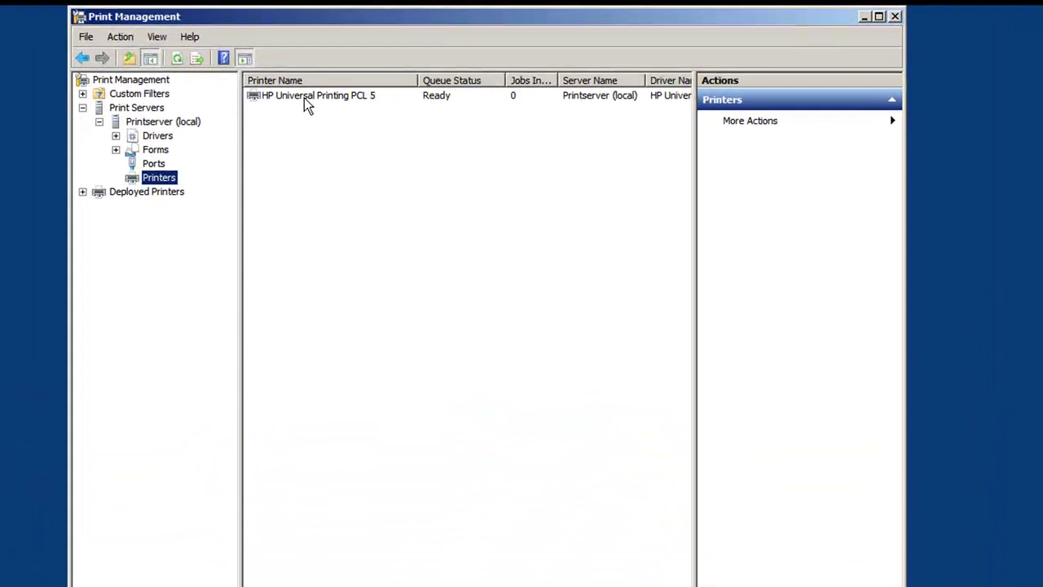
{"action": "left_click", "coordinate": [481, 170]}
{"action": "right_click", "coordinate": [306, 98]}
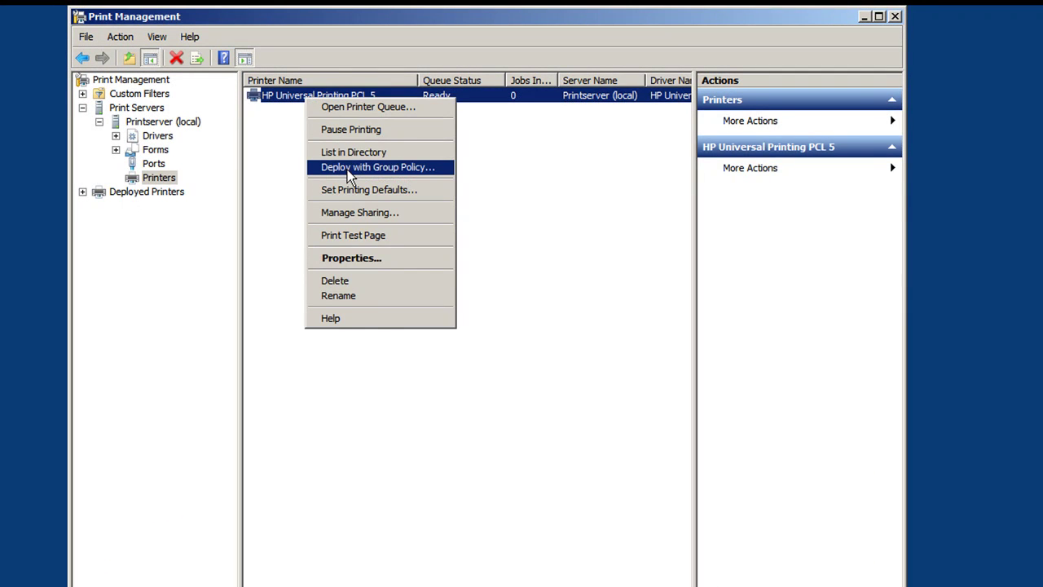
{"action": "left_click", "coordinate": [349, 172]}
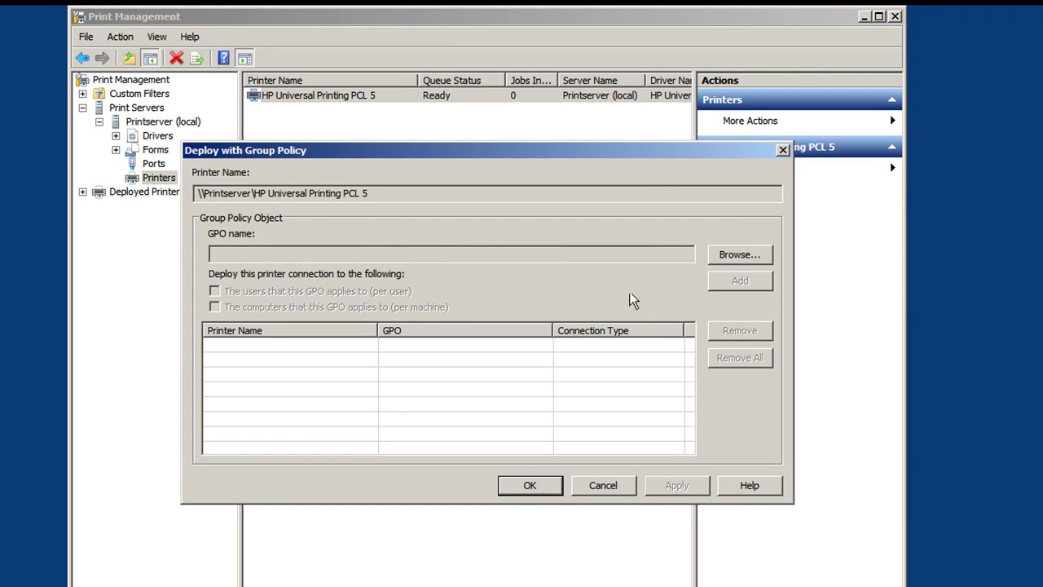
{"action": "left_click", "coordinate": [736, 258]}
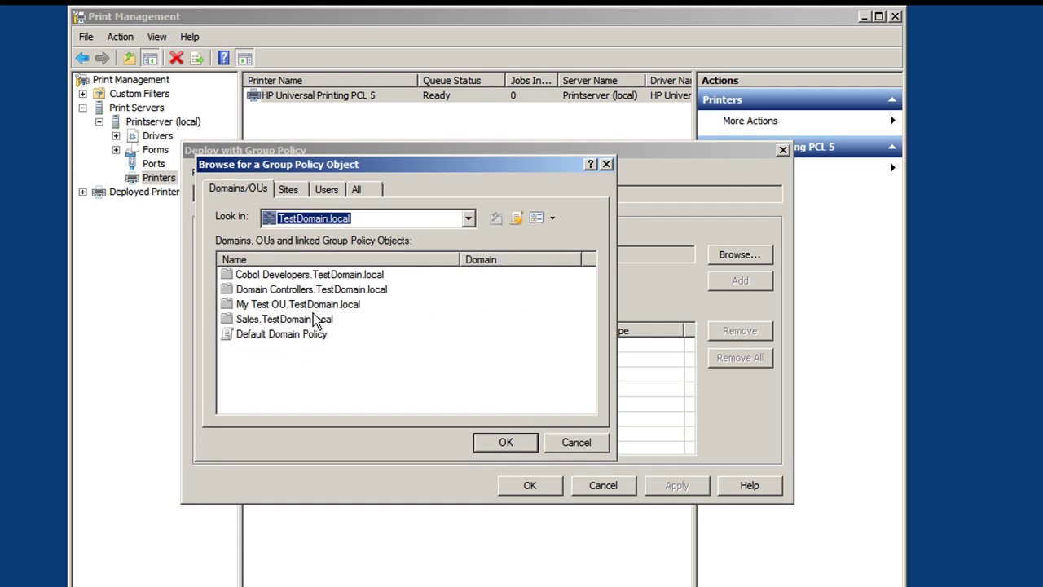
{"action": "double_click", "coordinate": [308, 275]}
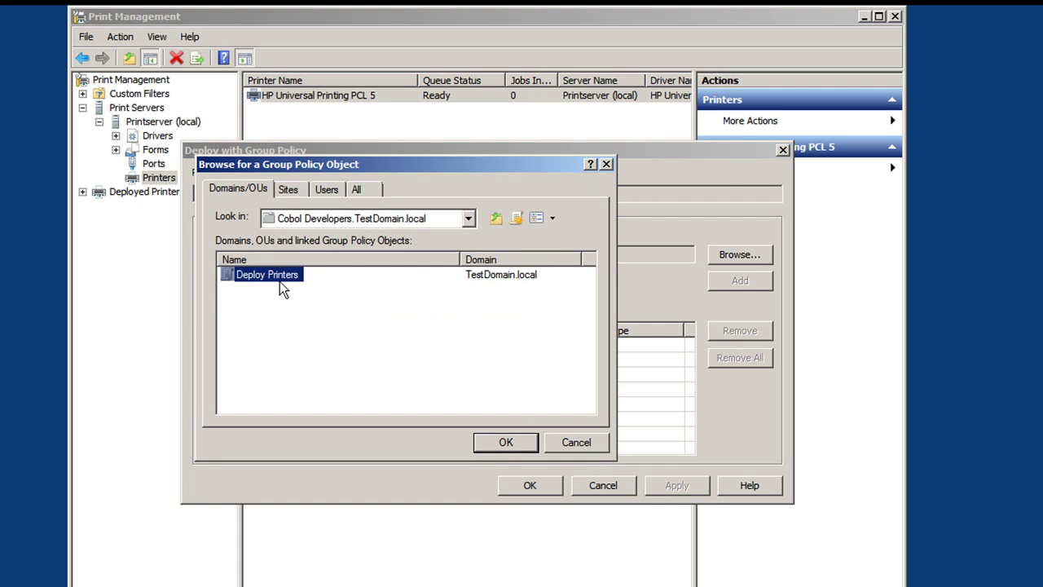
{"action": "double_click", "coordinate": [279, 281]}
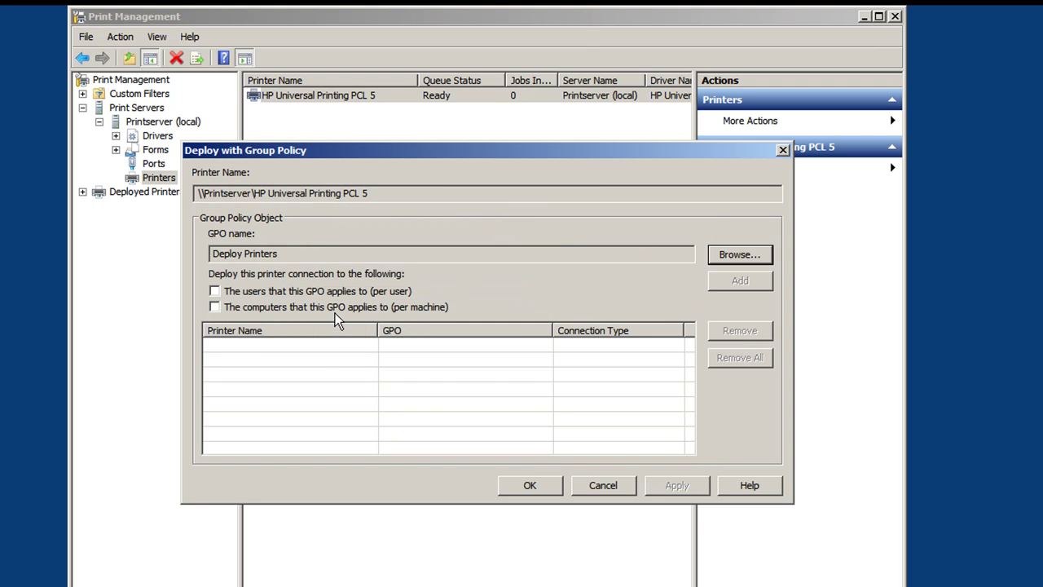
{"action": "left_click", "coordinate": [277, 293]}
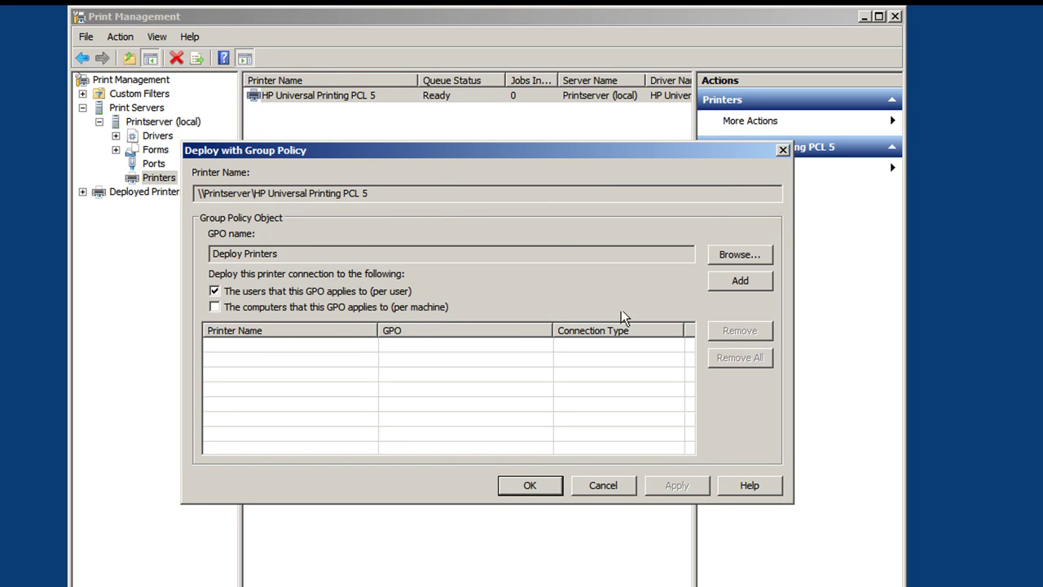
{"action": "left_click", "coordinate": [715, 283]}
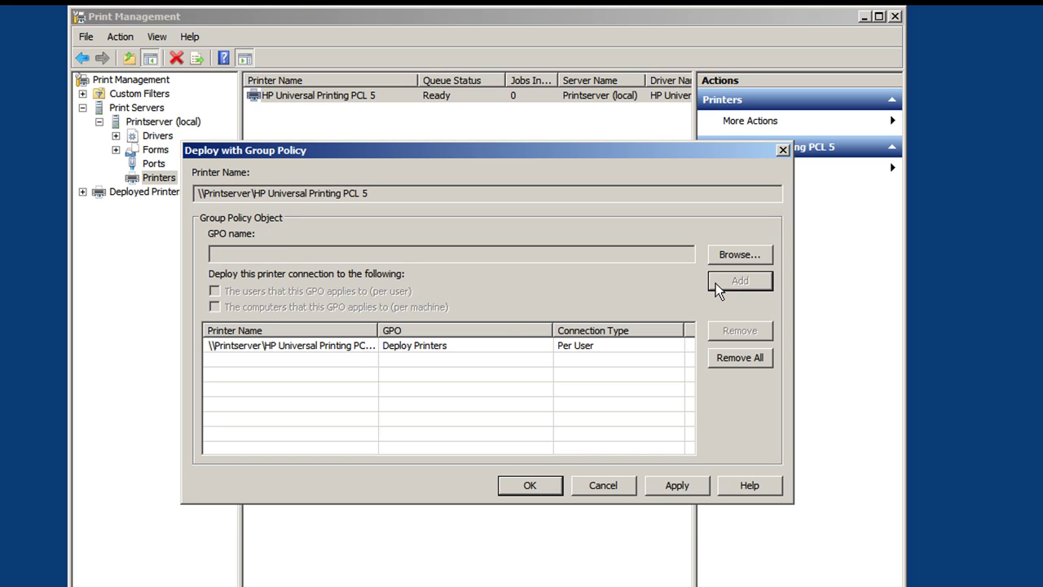
{"action": "left_click", "coordinate": [676, 488]}
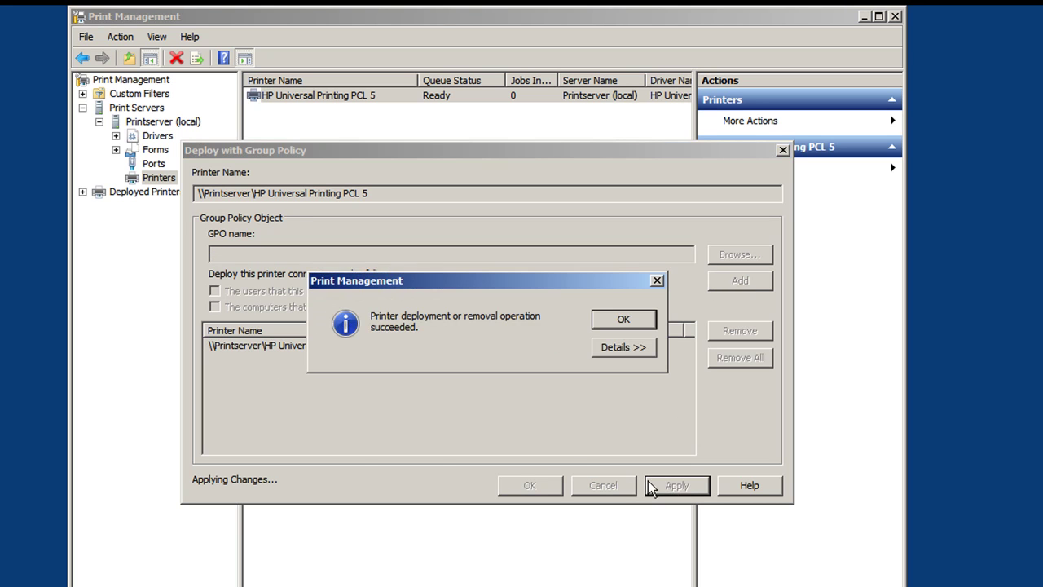
{"action": "left_click", "coordinate": [607, 322]}
{"action": "left_click", "coordinate": [545, 487]}
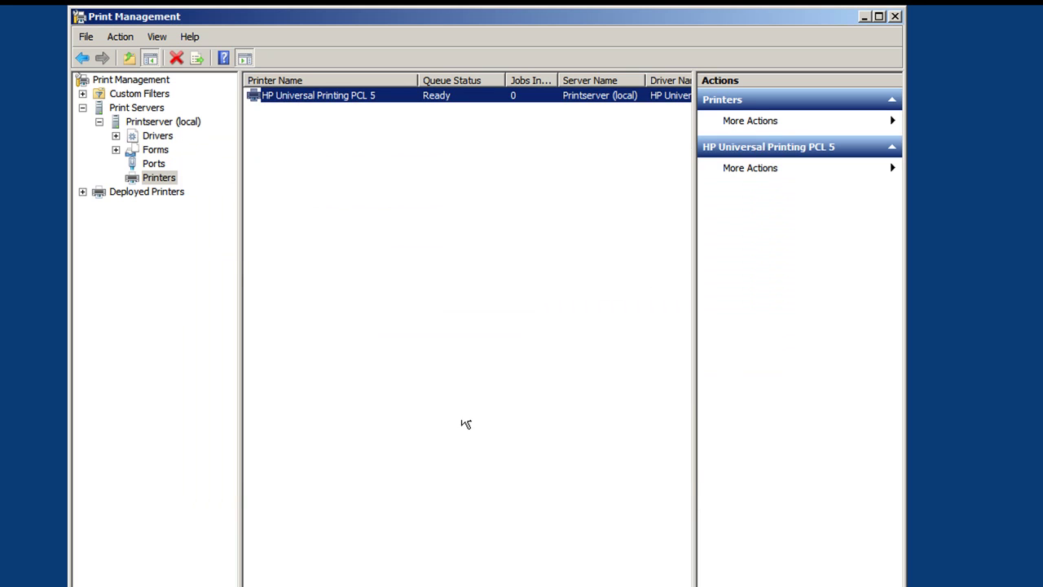
- View the Deployed Printers list, then return to the domain controller
{"action": "left_click", "coordinate": [465, 424]}
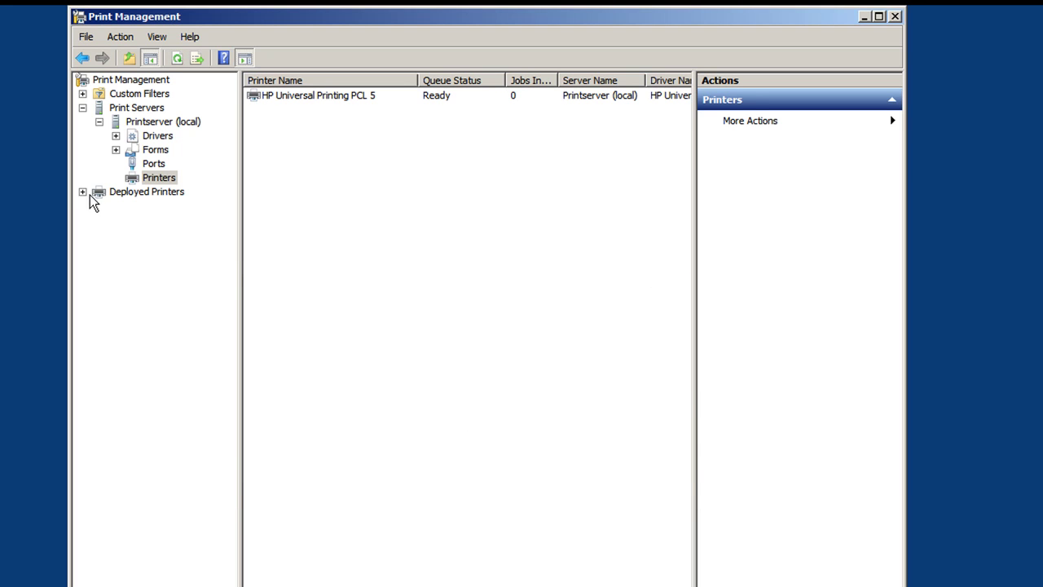
{"action": "left_click", "coordinate": [122, 195]}
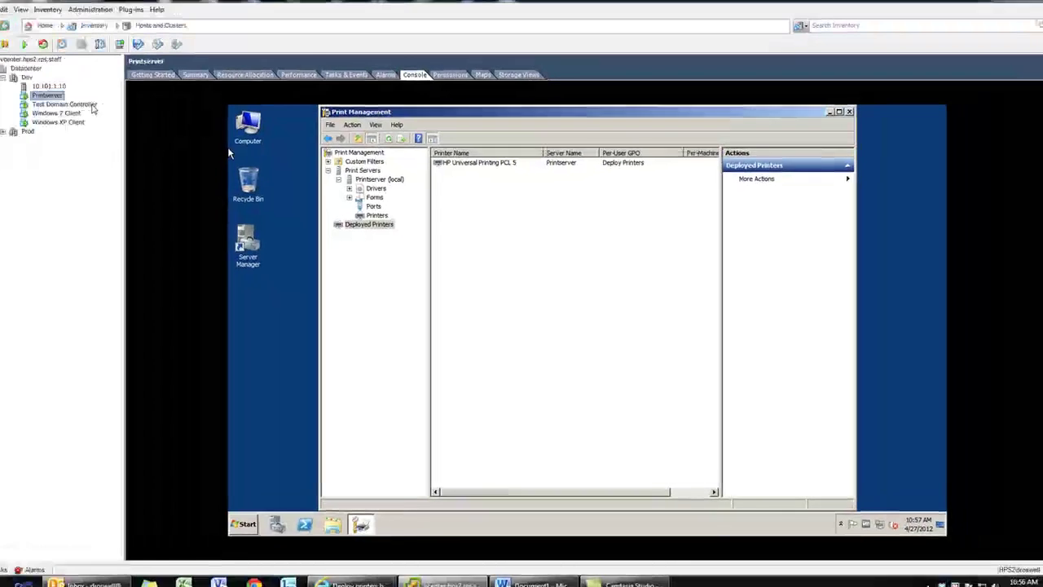
{"action": "left_click", "coordinate": [115, 112]}
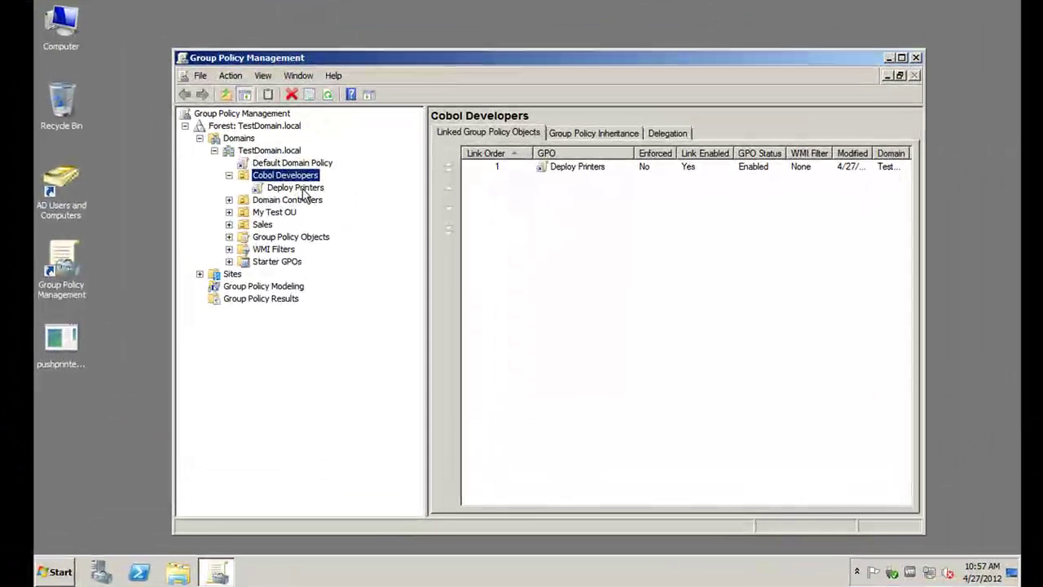
- Check that the Deploy Printers settings report lists the \\Printserver\HP Universal Printing PCL 5 connection
{"action": "left_click", "coordinate": [316, 189]}
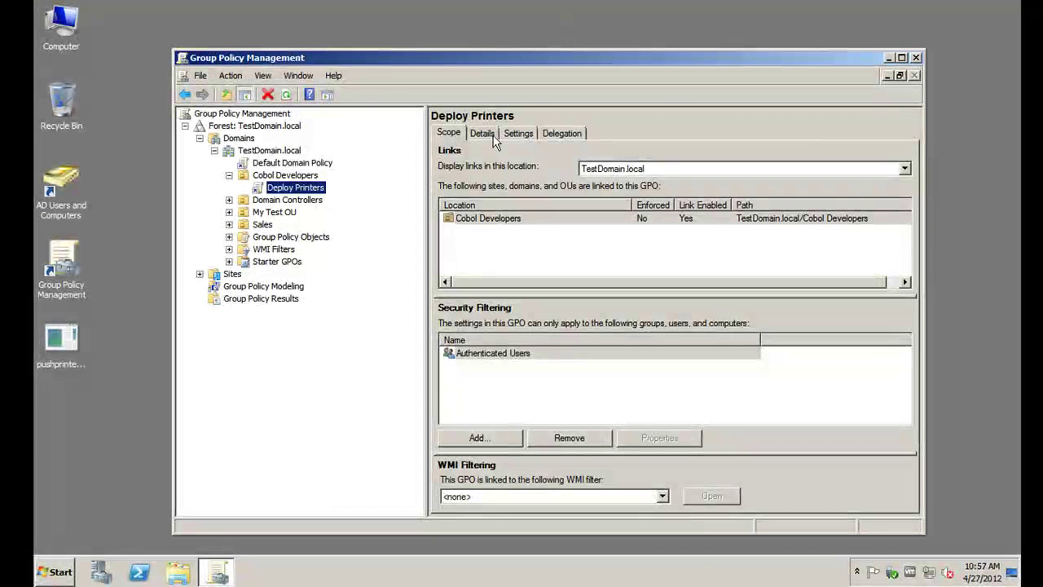
{"action": "left_click", "coordinate": [494, 139]}
{"action": "left_click", "coordinate": [518, 135]}
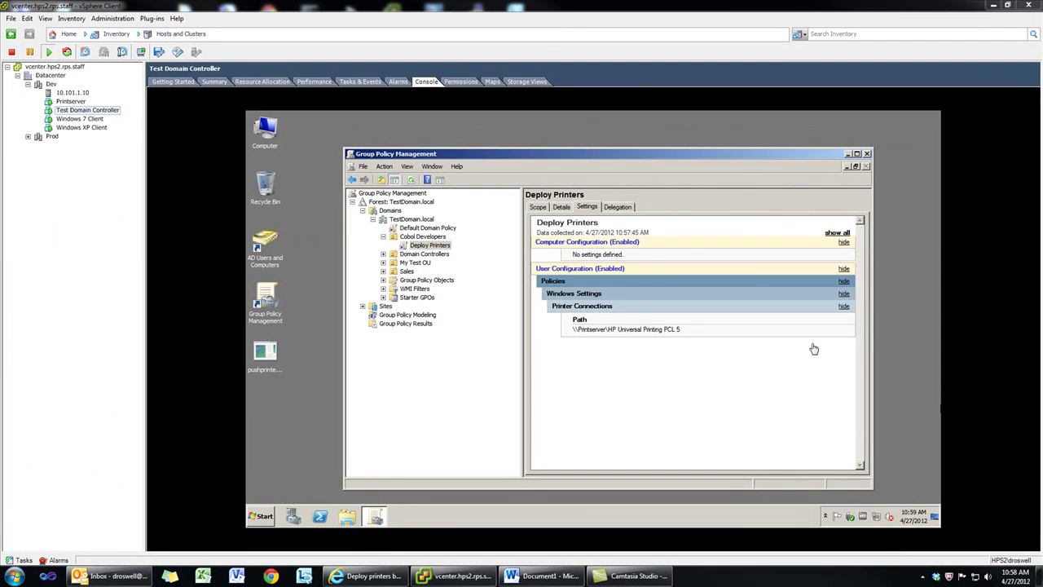
{"action": "left_click", "coordinate": [83, 120]}
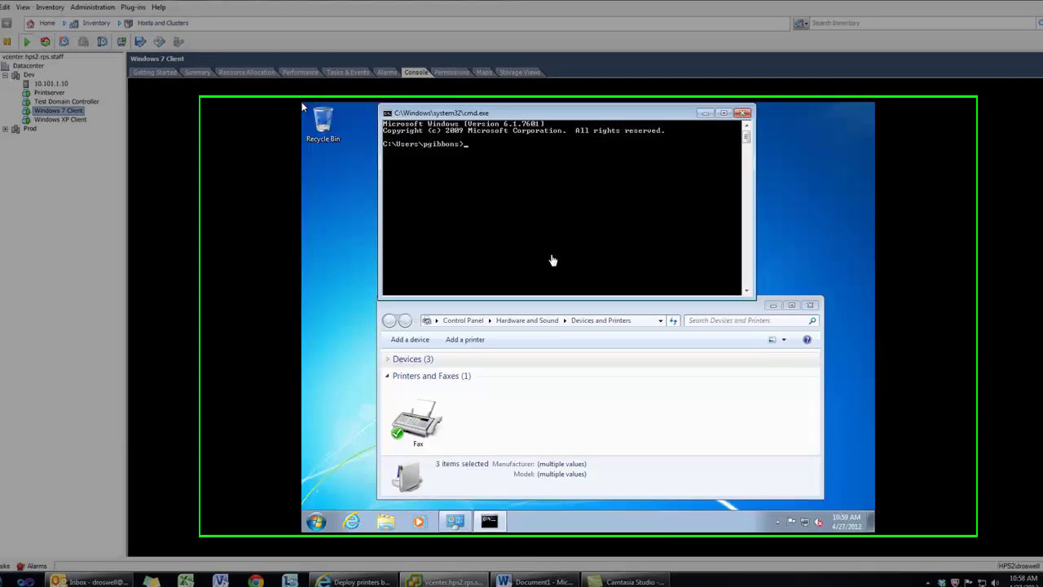
- Run gpupdate /force and confirm HP Universal Printing PCL 5 appears in Devices and Printers
{"action": "type", "text": "g"}
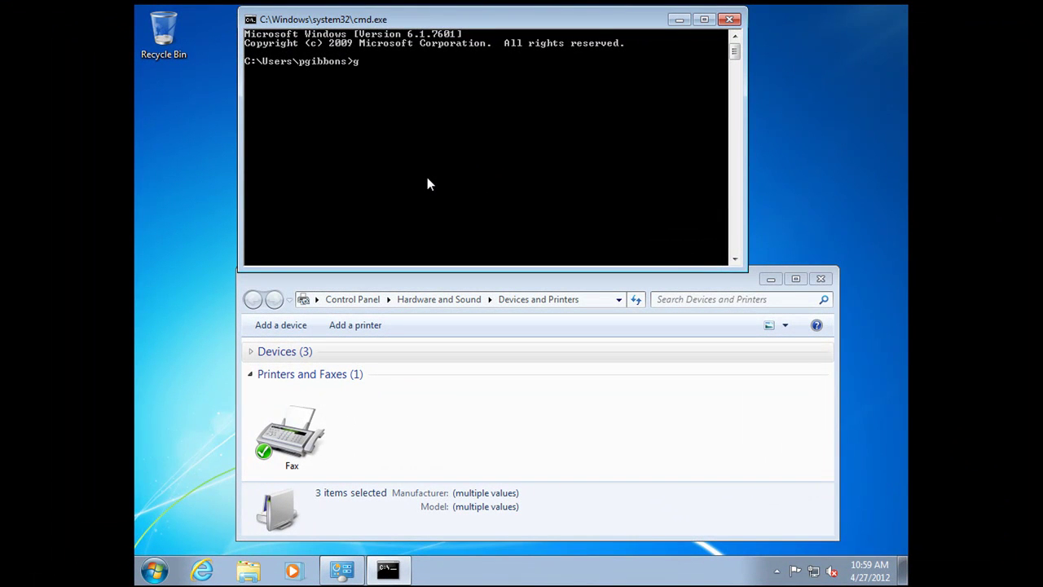
{"action": "type", "text": "pupdate /force"}
{"action": "key", "text": "Return"}
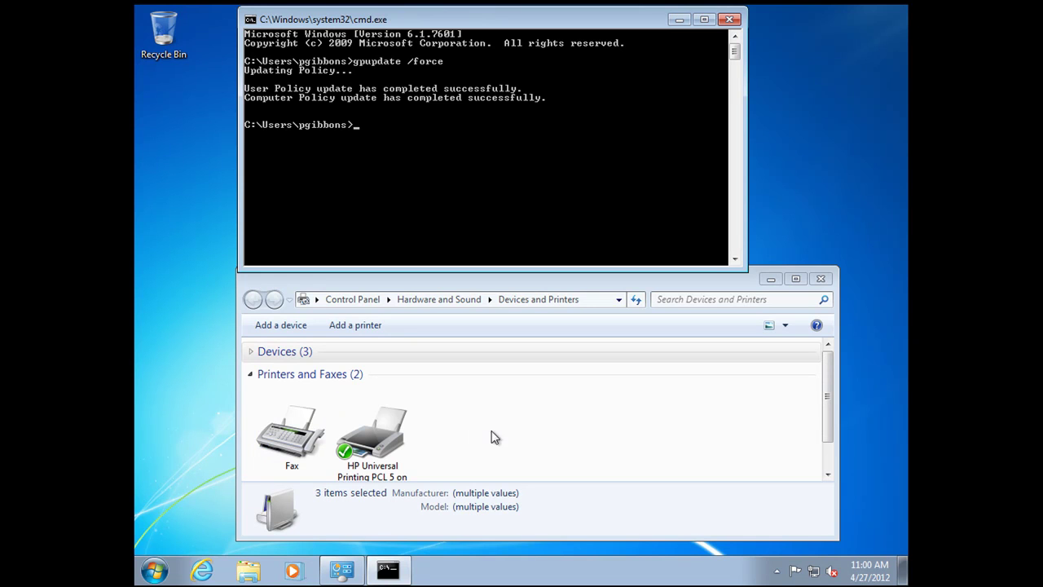
{"action": "left_click", "coordinate": [444, 437]}
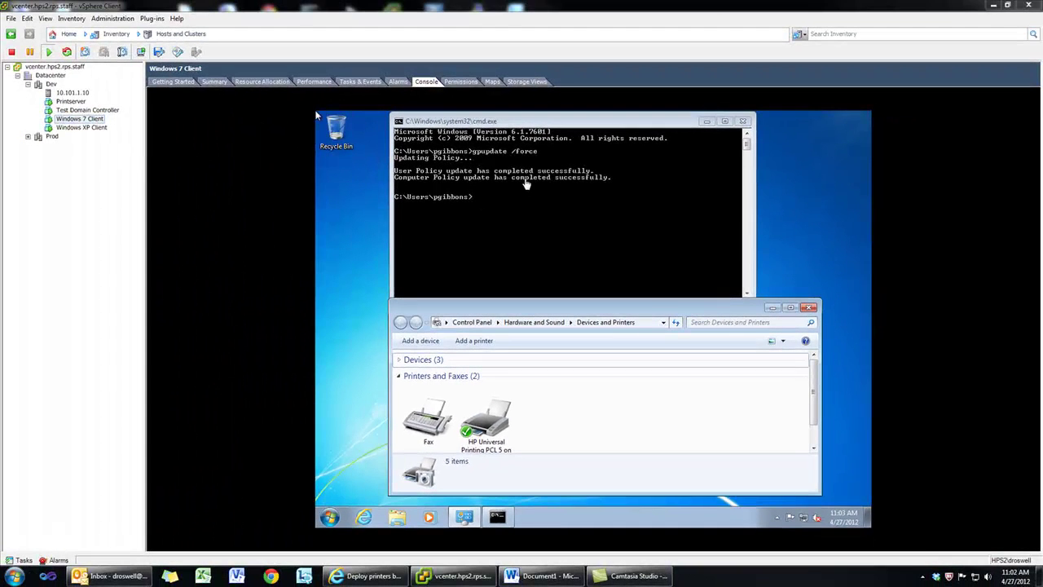
- On the domain controller, open the Deploy Printers GPO in Group Policy Management Editor
{"action": "left_click", "coordinate": [87, 110]}
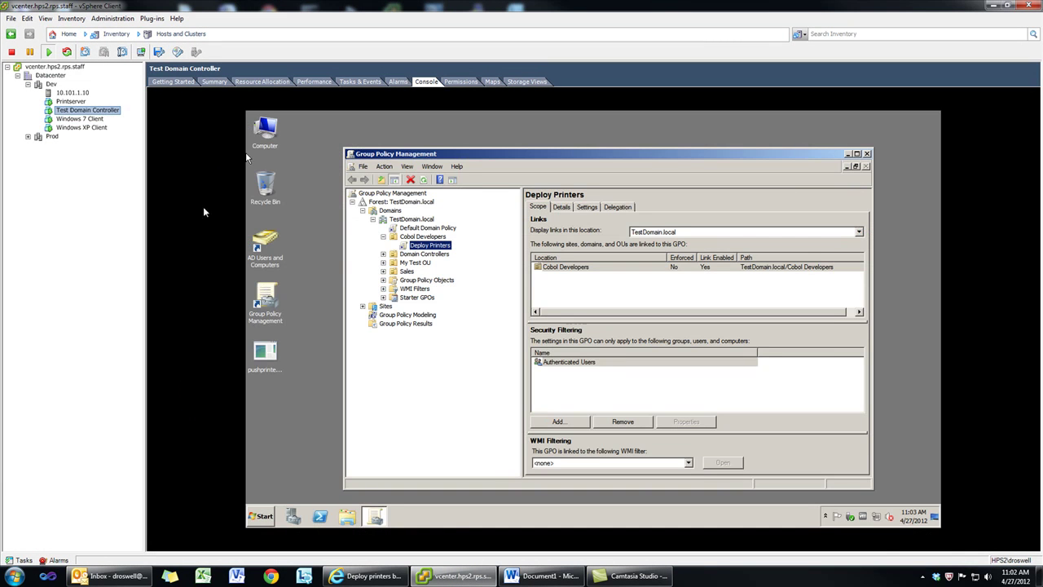
{"action": "left_click", "coordinate": [265, 352]}
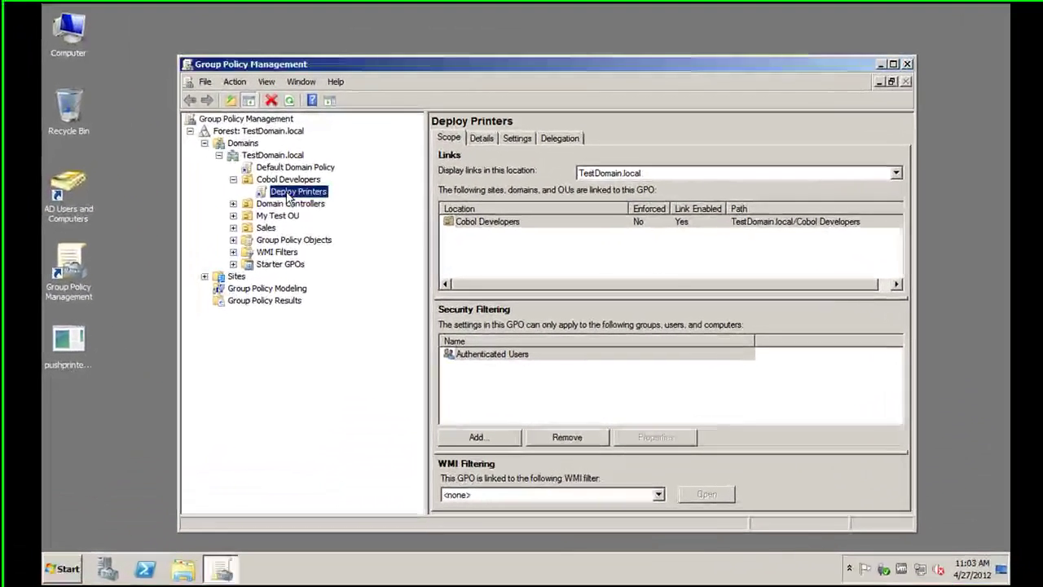
{"action": "right_click", "coordinate": [425, 246]}
{"action": "left_click", "coordinate": [306, 200]}
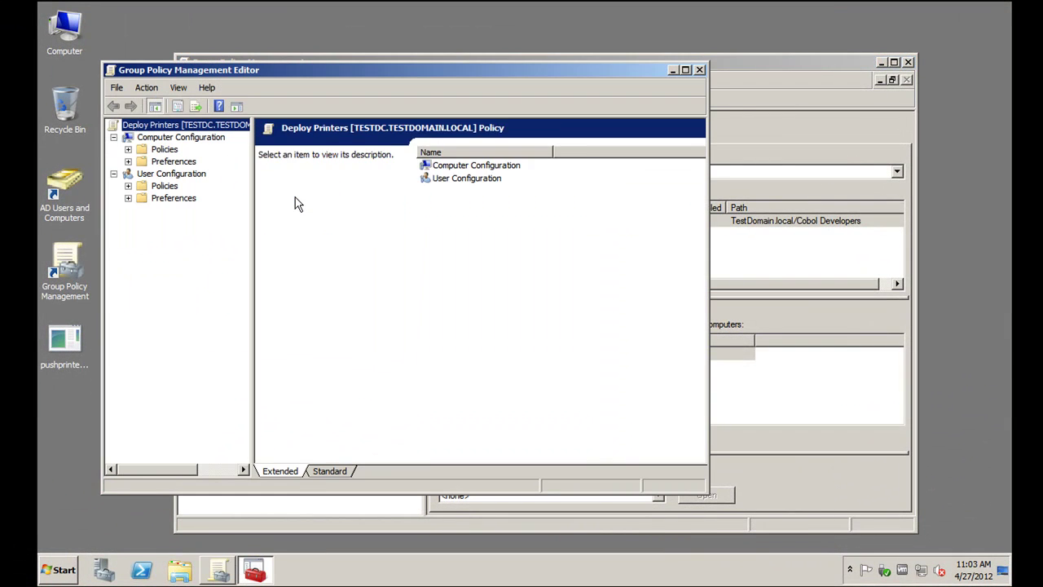
- Add pushprinterconnections.exe as a Computer Configuration Startup script in the Deploy Printers GPO
{"action": "left_click", "coordinate": [128, 149]}
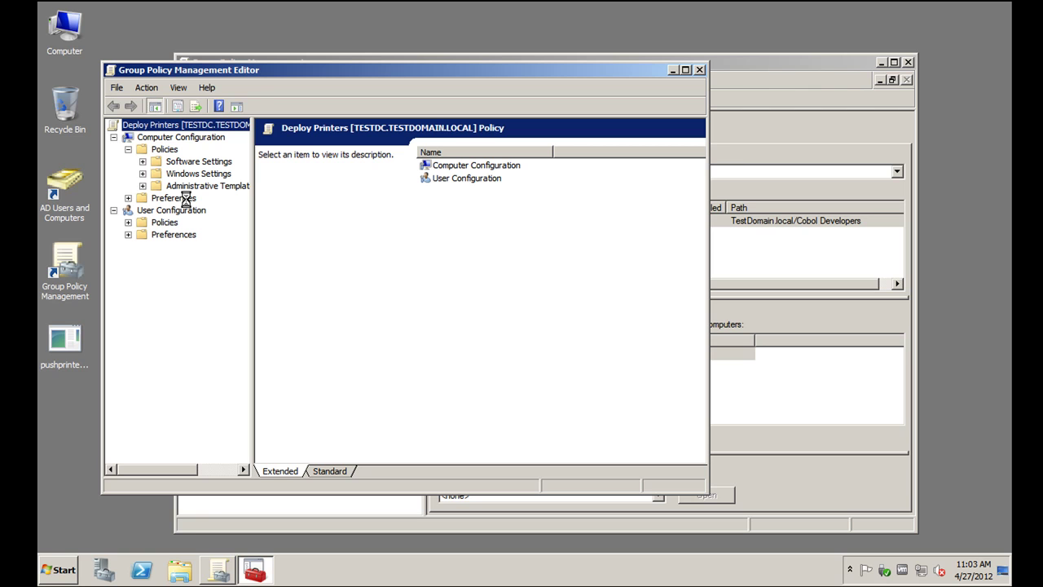
{"action": "left_click", "coordinate": [143, 174]}
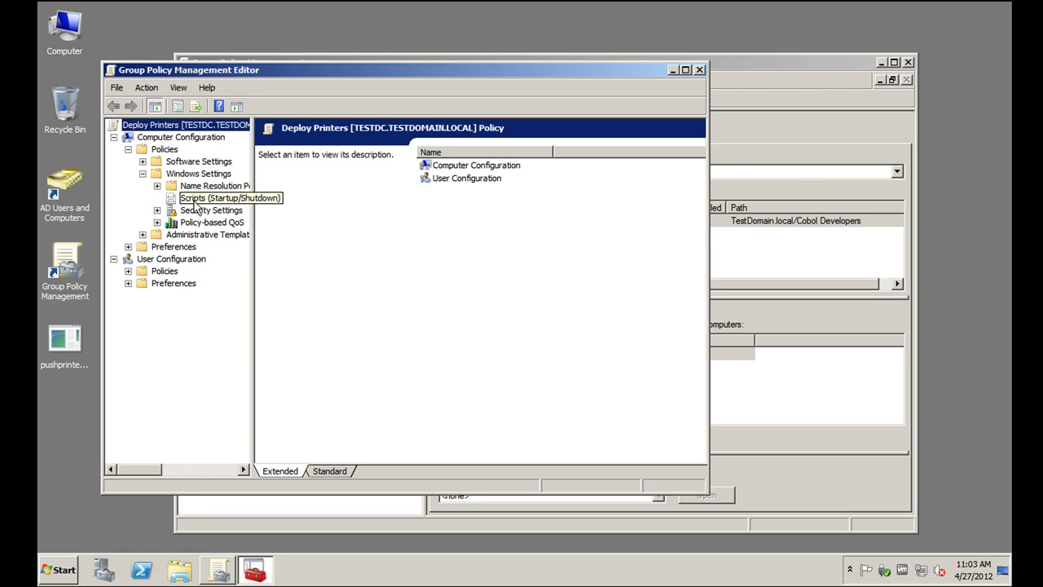
{"action": "left_click", "coordinate": [196, 198]}
{"action": "double_click", "coordinate": [440, 168]}
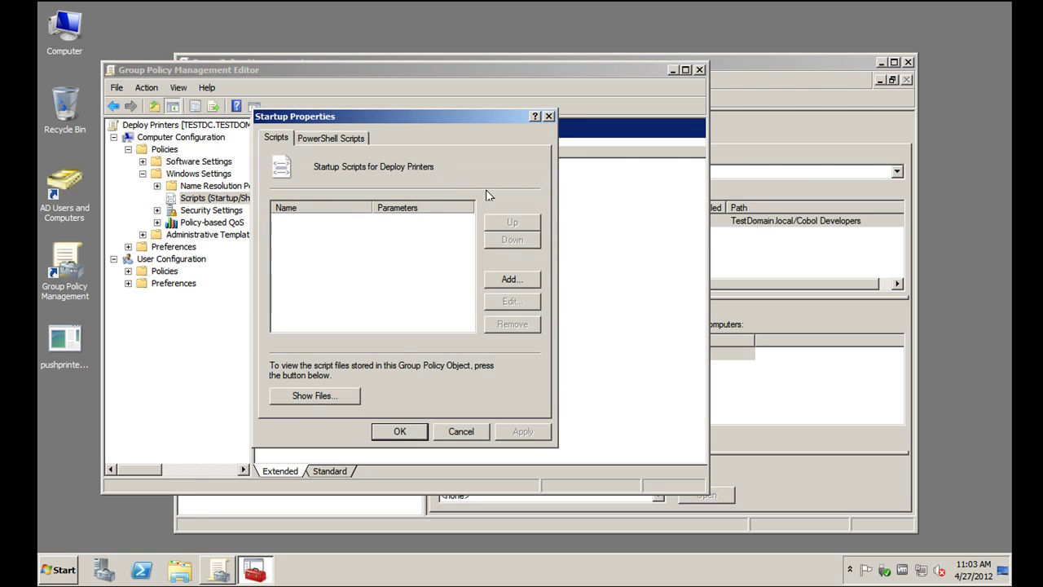
{"action": "left_click", "coordinate": [514, 278]}
{"action": "left_click", "coordinate": [521, 220]}
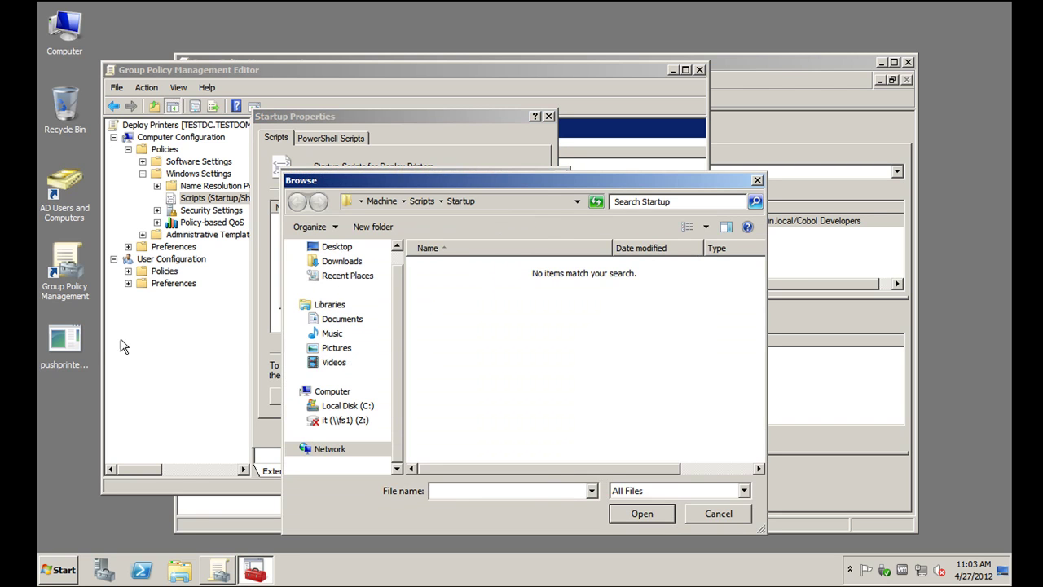
{"action": "left_click_drag", "start_coordinate": [81, 346], "coordinate": [422, 333]}
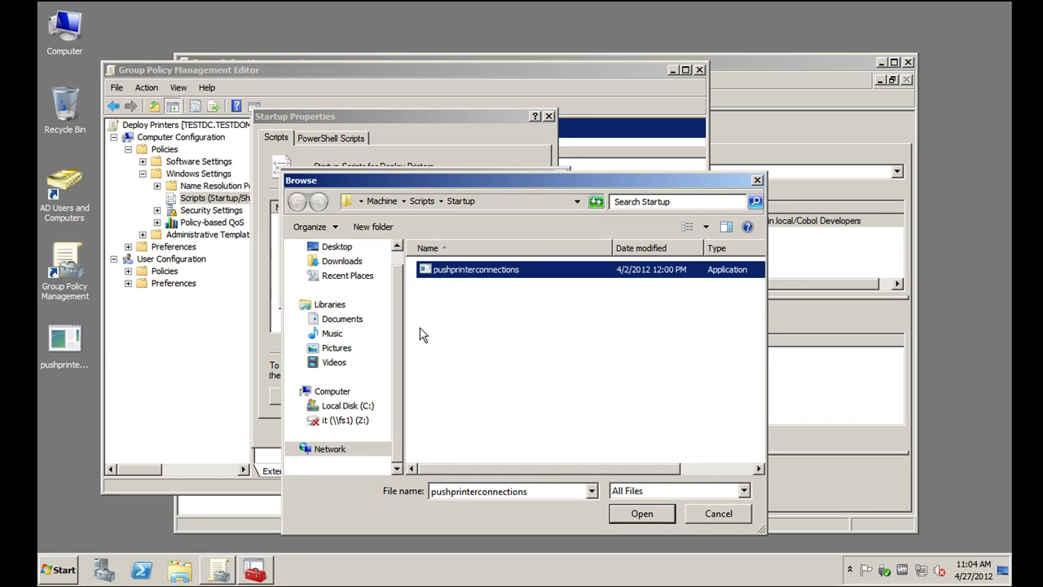
{"action": "left_click", "coordinate": [636, 513]}
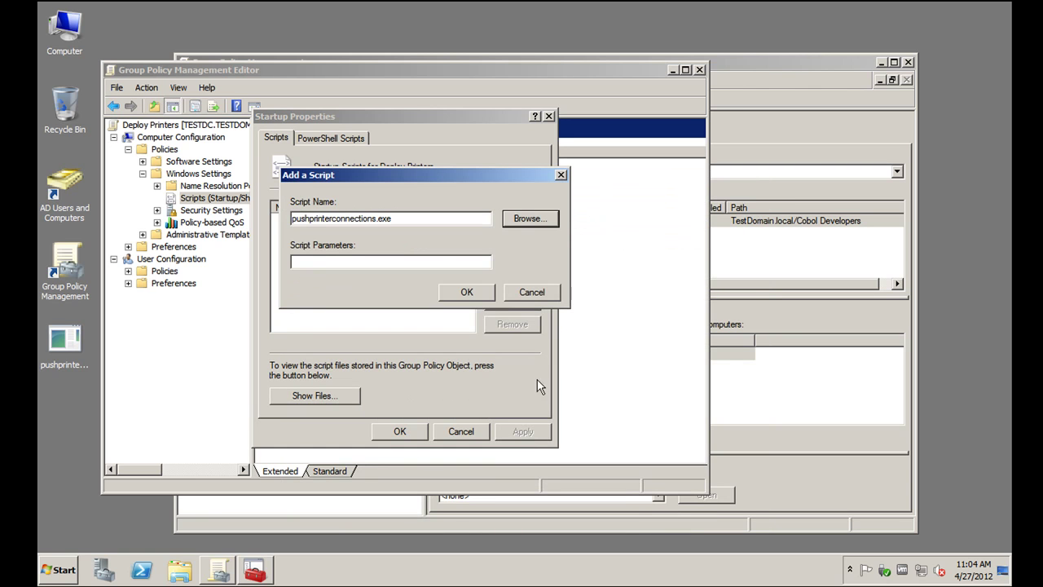
{"action": "left_click", "coordinate": [463, 298]}
{"action": "left_click", "coordinate": [400, 431]}
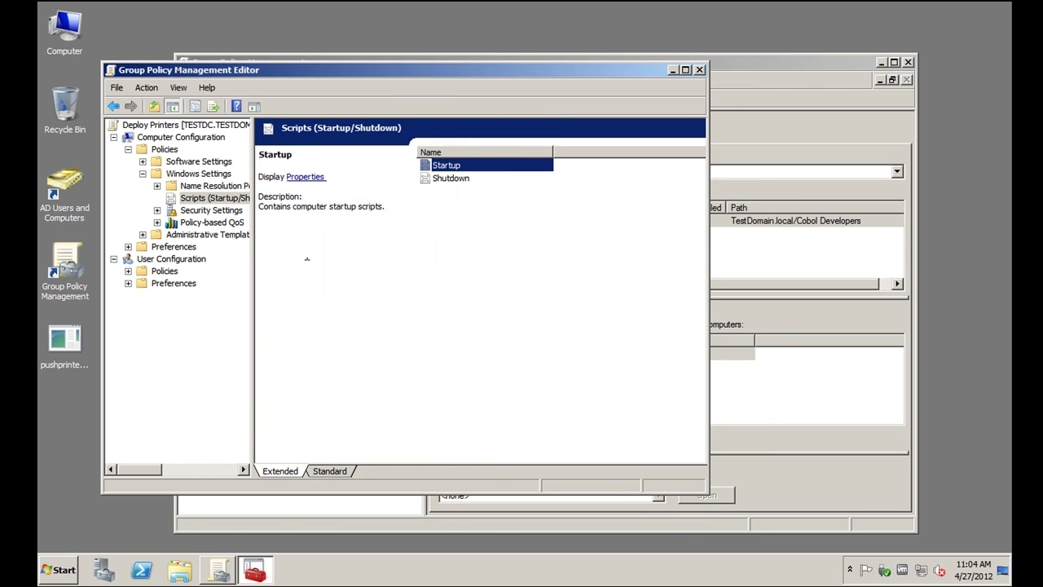
{"action": "left_click", "coordinate": [128, 149]}
- Add pushprinterconnections.exe, copied into the scripts folder, as a User Configuration Logon script of Deploy Printers
{"action": "left_click", "coordinate": [128, 186]}
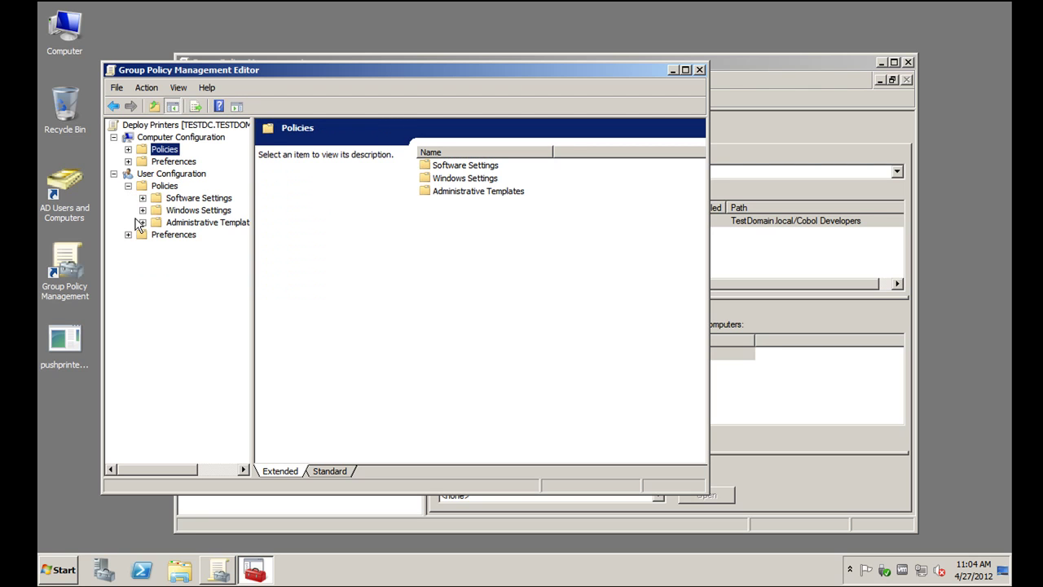
{"action": "left_click", "coordinate": [143, 211]}
{"action": "left_click", "coordinate": [177, 225]}
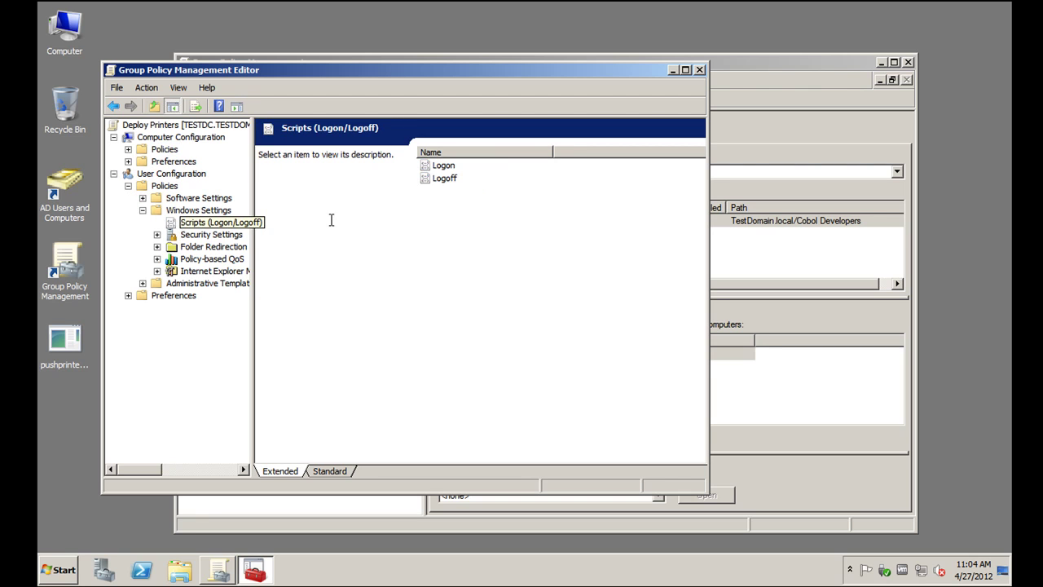
{"action": "left_click", "coordinate": [431, 167]}
{"action": "double_click", "coordinate": [431, 167]}
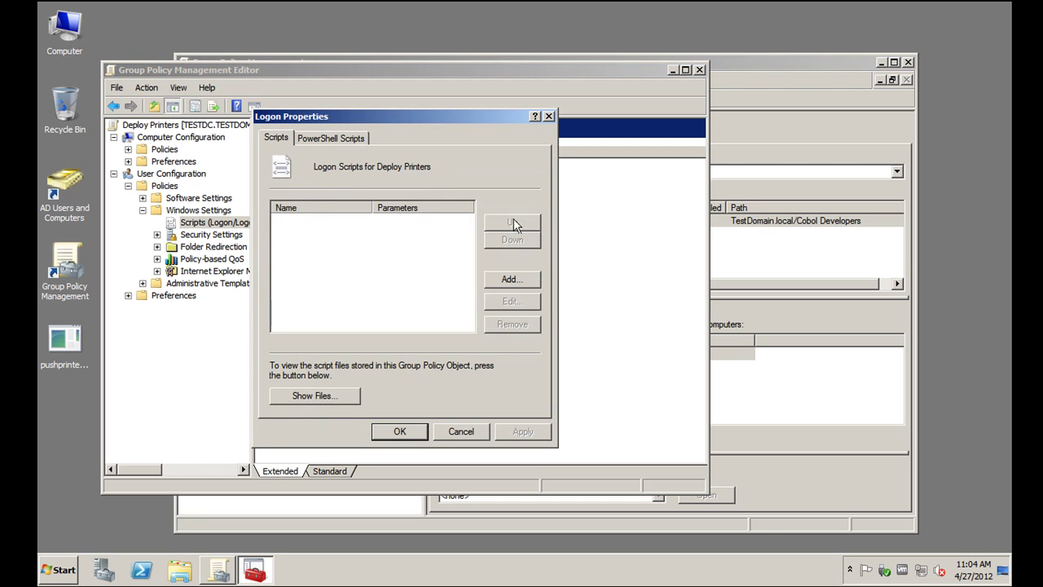
{"action": "left_click", "coordinate": [511, 279]}
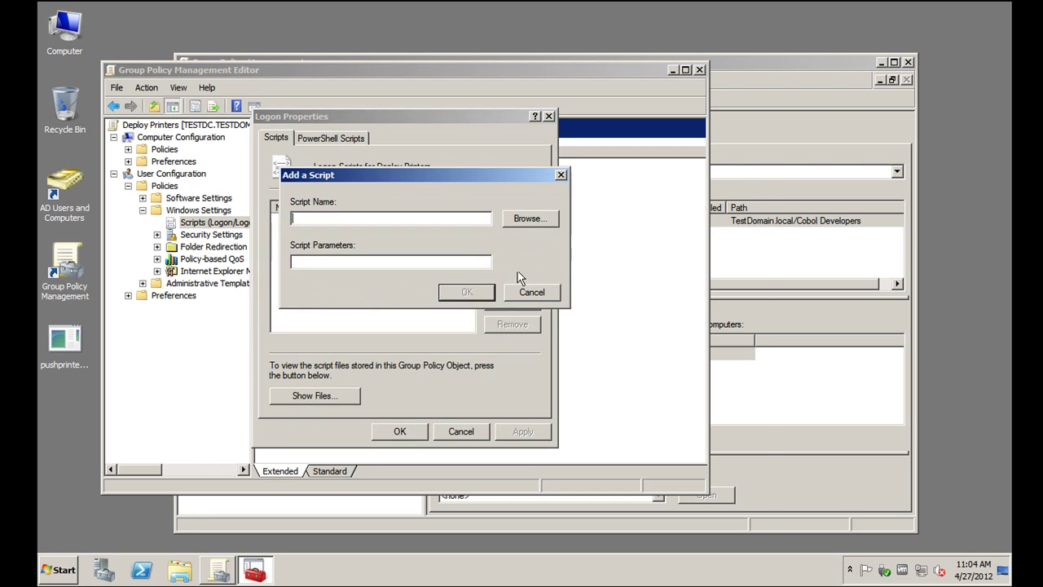
{"action": "left_click", "coordinate": [524, 222]}
{"action": "left_click_drag", "start_coordinate": [84, 343], "coordinate": [498, 365]}
{"action": "left_click", "coordinate": [637, 512]}
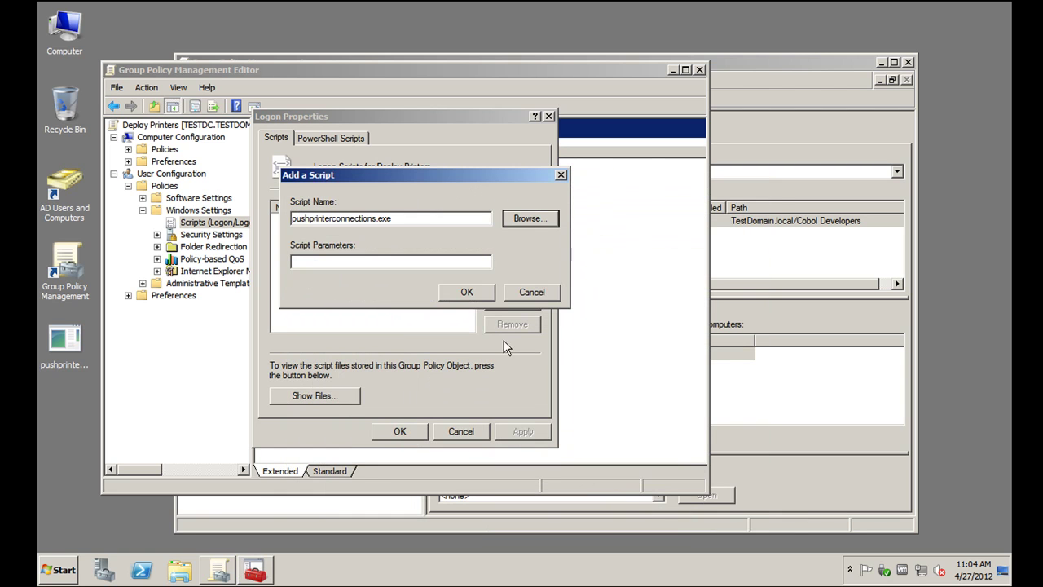
{"action": "left_click", "coordinate": [464, 295]}
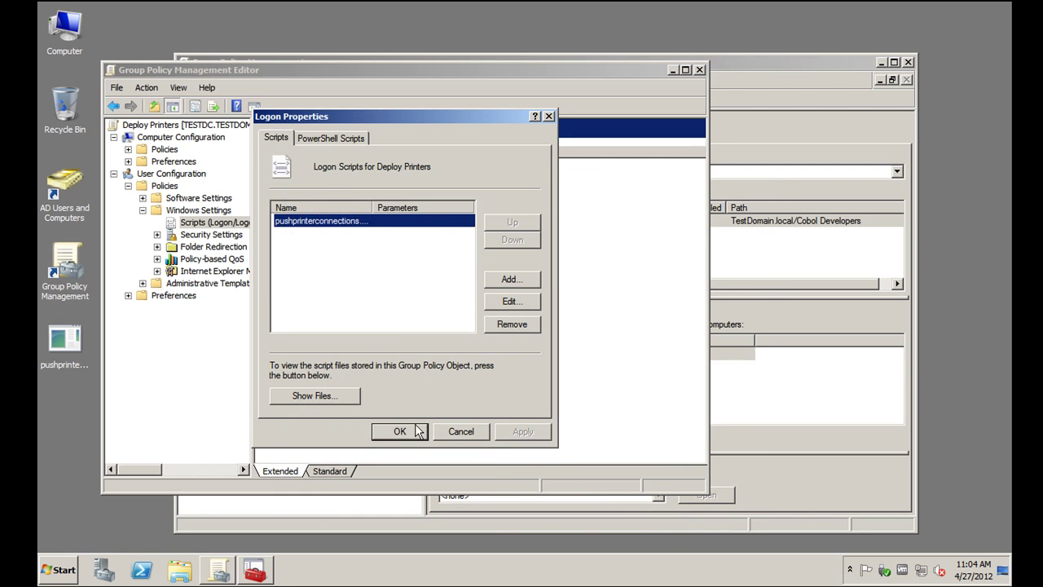
{"action": "left_click", "coordinate": [399, 430]}
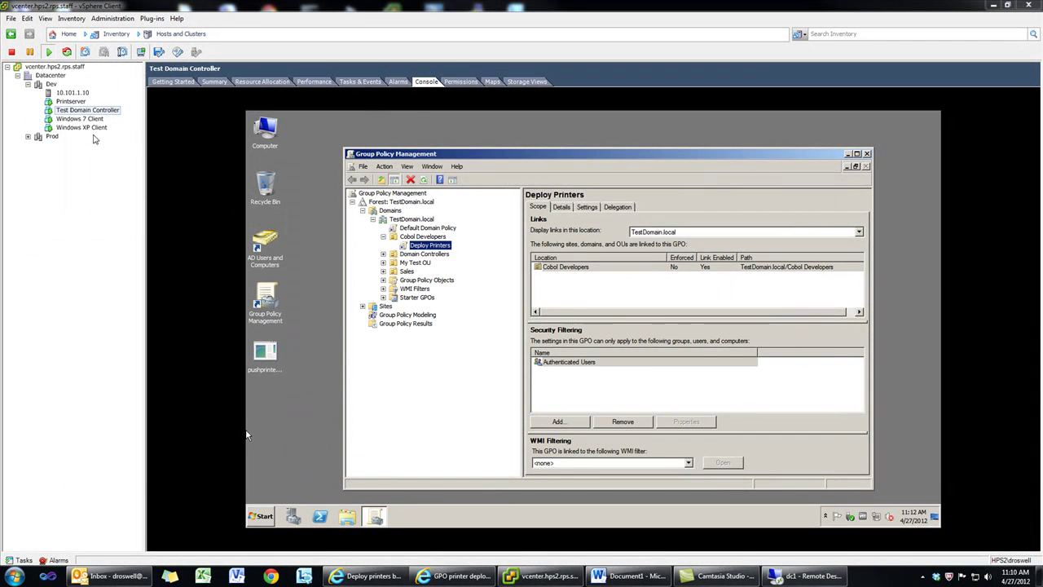
- Switch to the Windows XP Client console in vSphere and restart it from Start > Shut Down
{"action": "left_click", "coordinate": [92, 136]}
{"action": "left_click", "coordinate": [82, 127]}
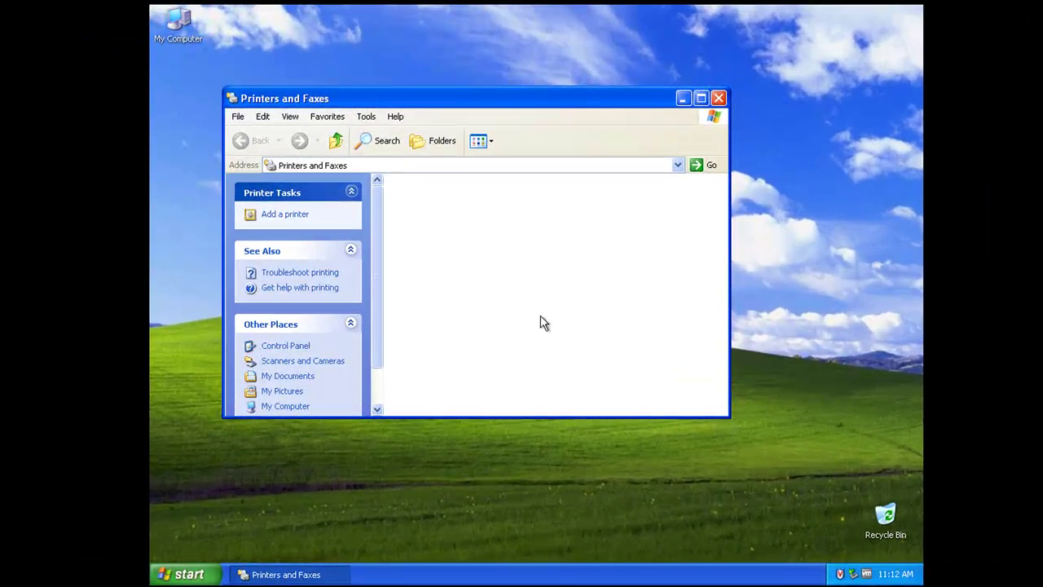
{"action": "left_click", "coordinate": [189, 574]}
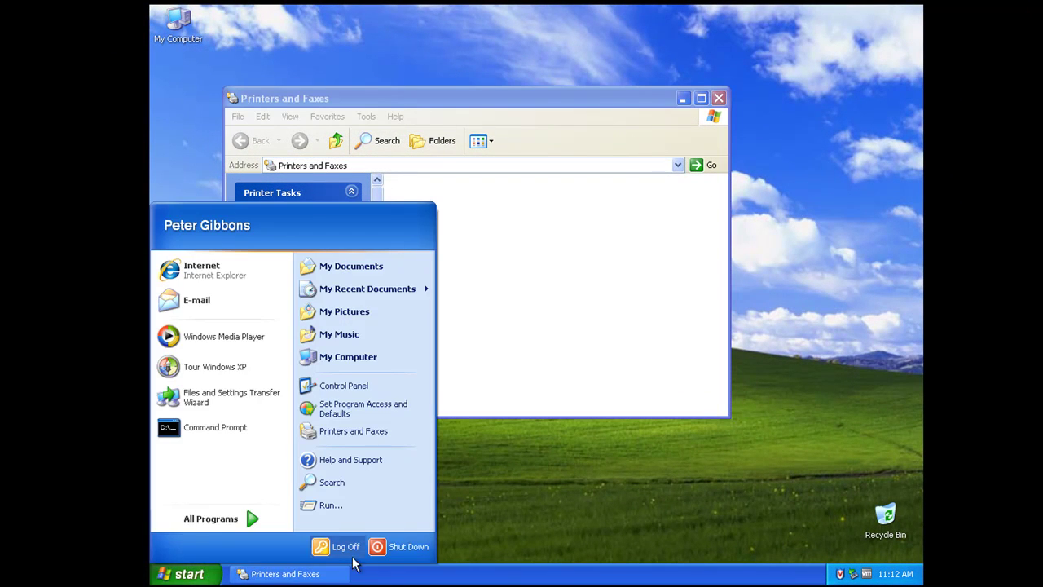
{"action": "left_click", "coordinate": [399, 545]}
{"action": "left_click", "coordinate": [538, 304]}
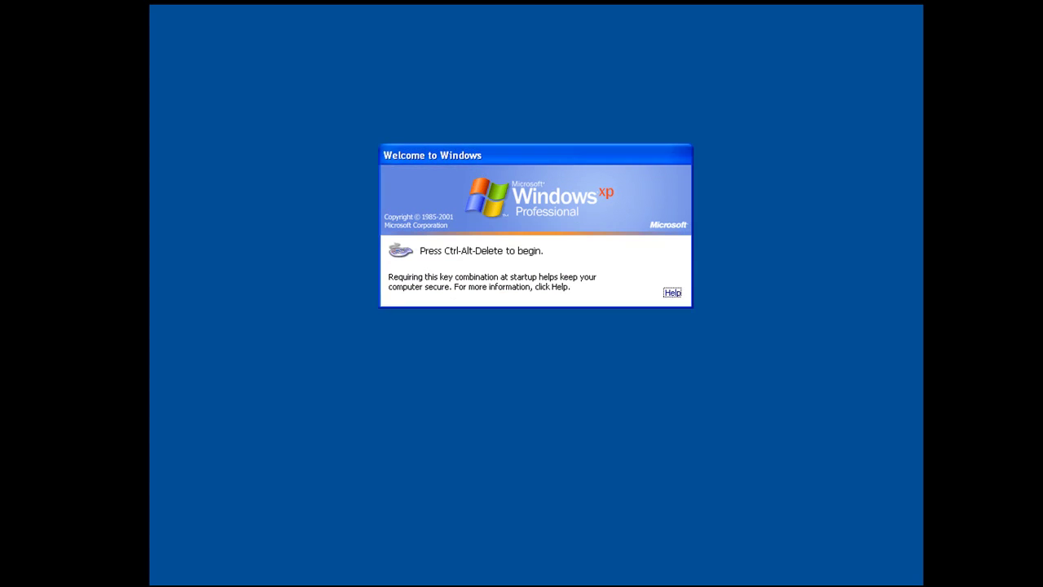
- Log back on to TESTDOMAIN on the XP client with the account password, then return to the Printserver console
{"action": "key", "text": "ctrl+alt+Delete"}
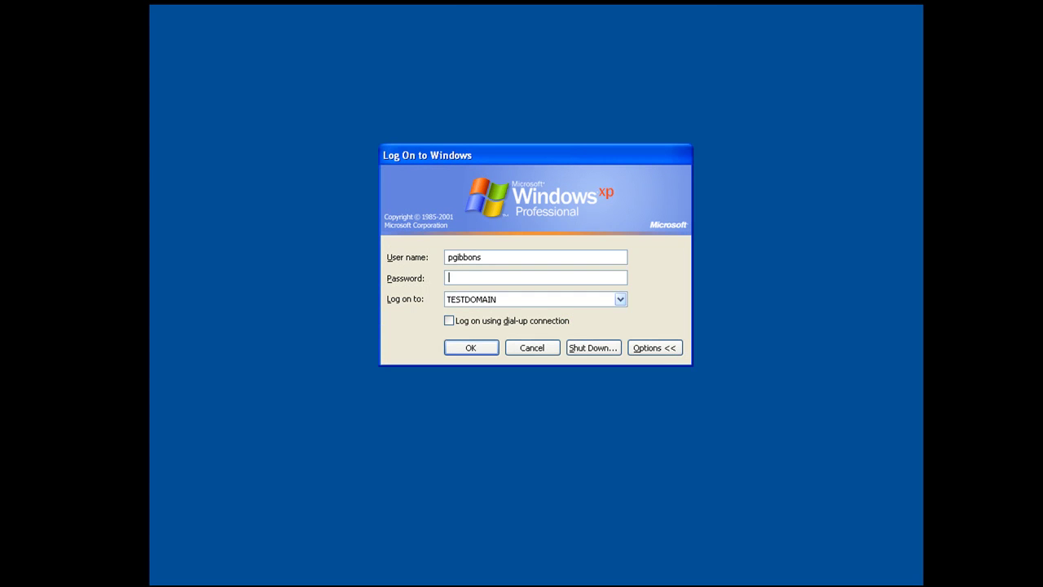
{"action": "key", "text": "Return"}
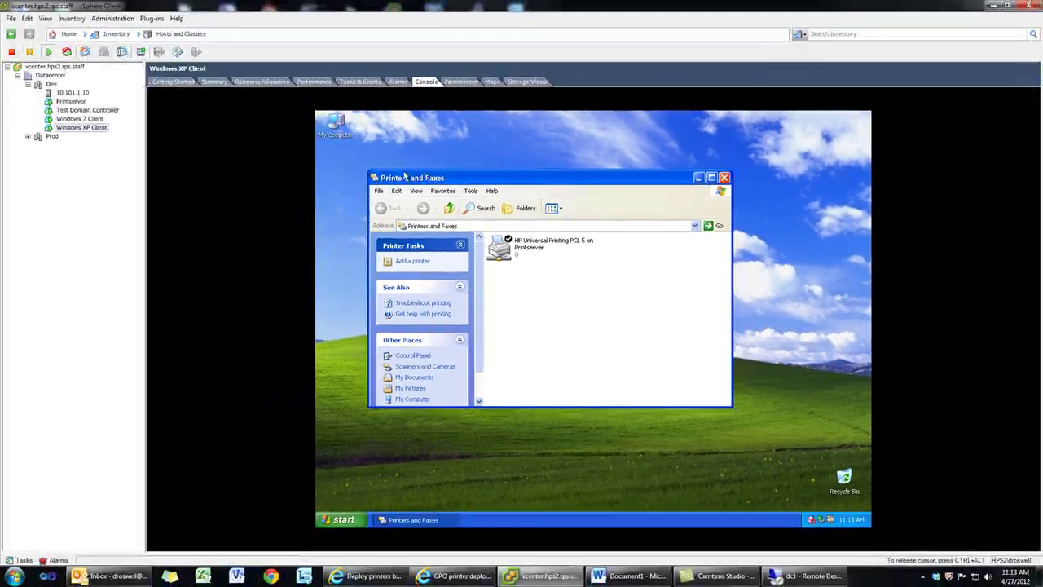
{"action": "left_click", "coordinate": [78, 104]}
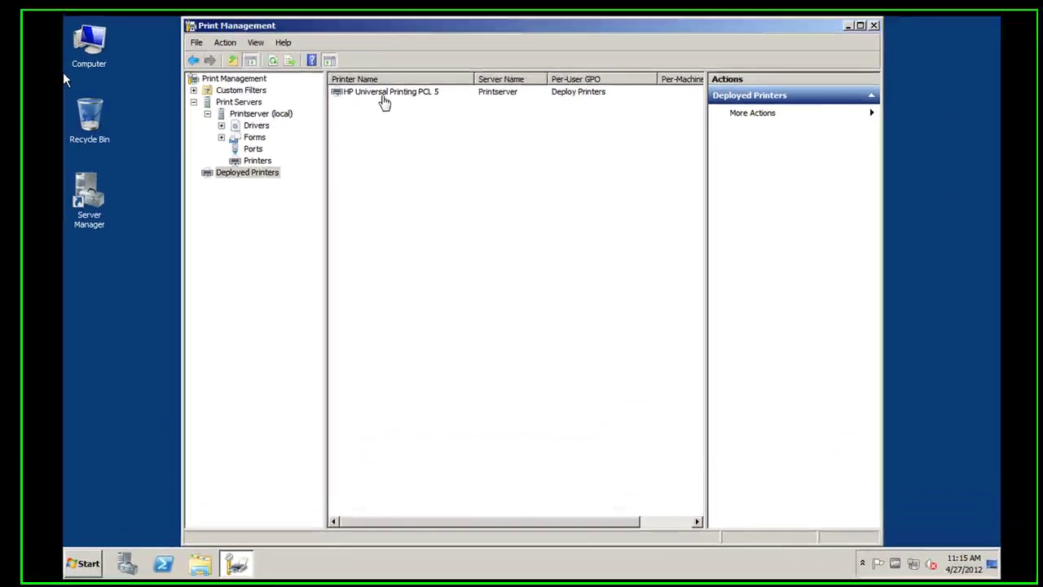
- Open Deploy with Group Policy for HP Universal Printing PCL 5 from its right-click menu in Deployed Printers
{"action": "left_click", "coordinate": [381, 95]}
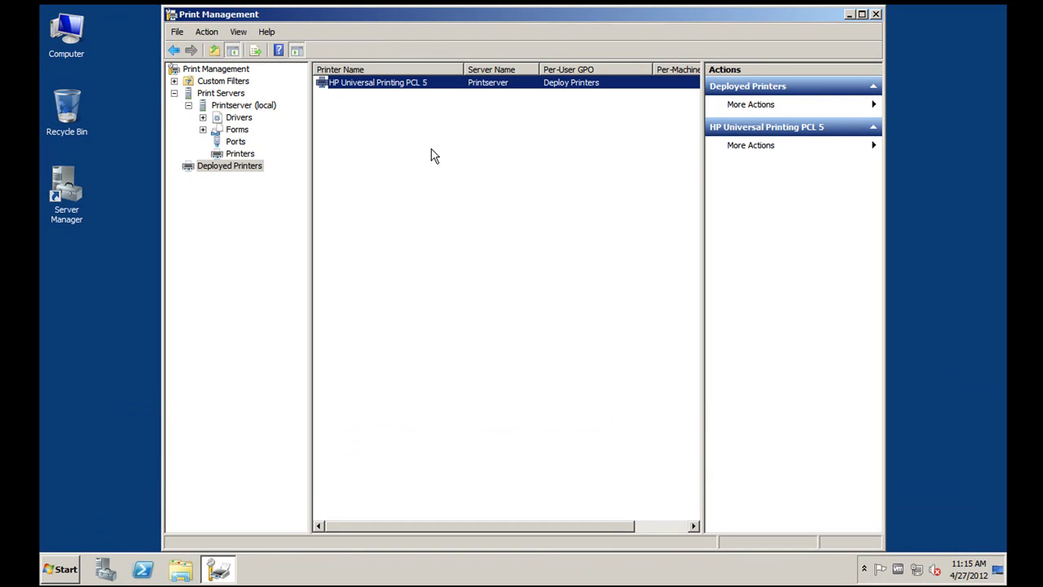
{"action": "right_click", "coordinate": [412, 85]}
{"action": "left_click", "coordinate": [423, 92]}
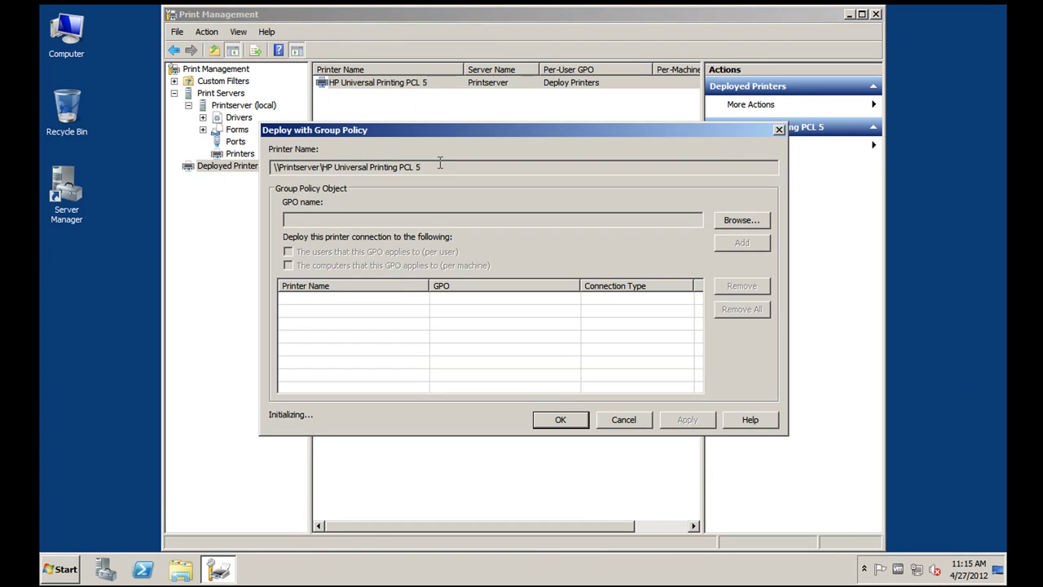